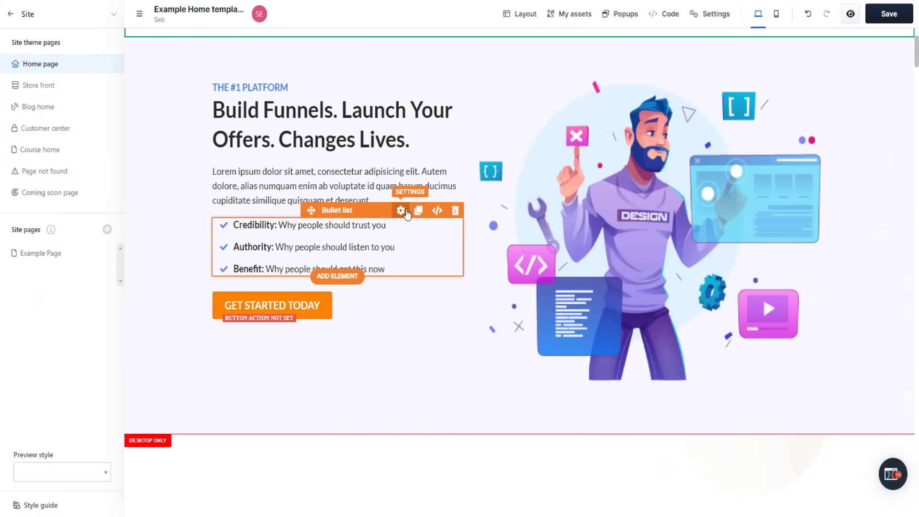
Expand the Setup your Blog checklist step and highlight the page's headline text
scroll(847, 131, down, 5)
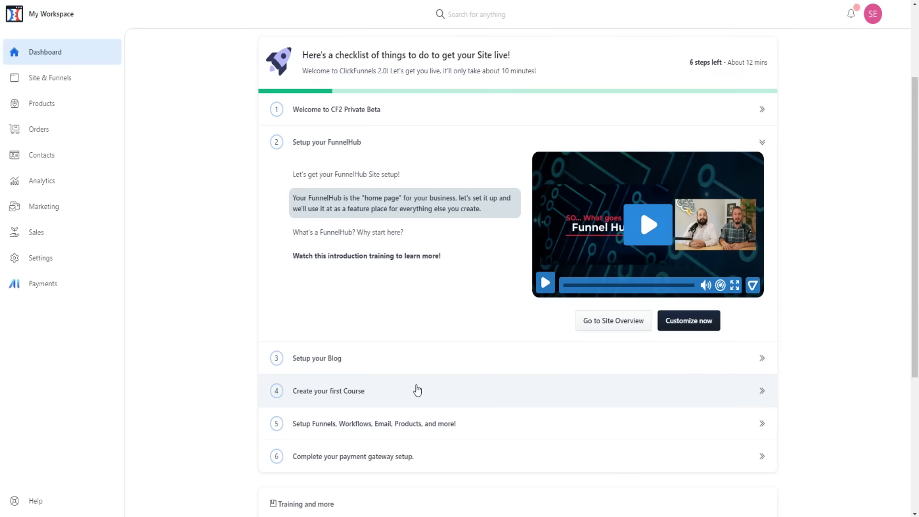
click(417, 369)
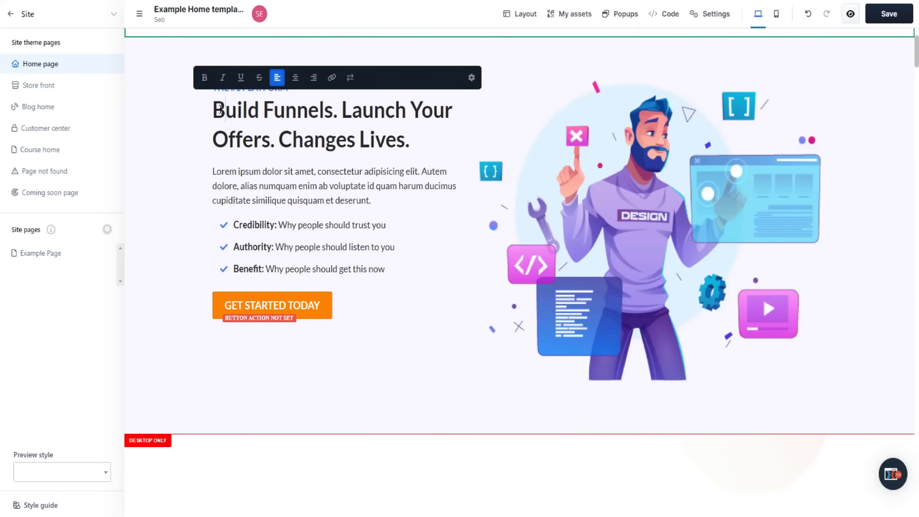
drag(219, 109, 365, 141)
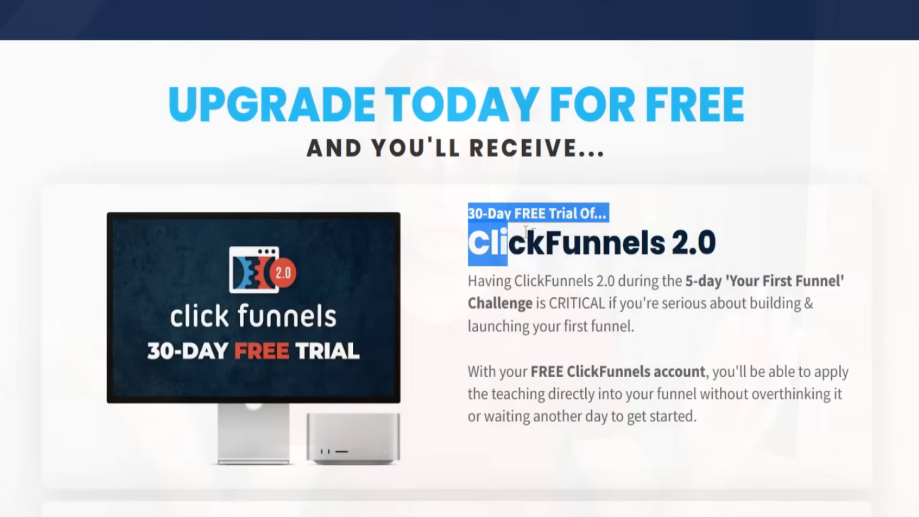
drag(517, 242, 743, 266)
click(742, 252)
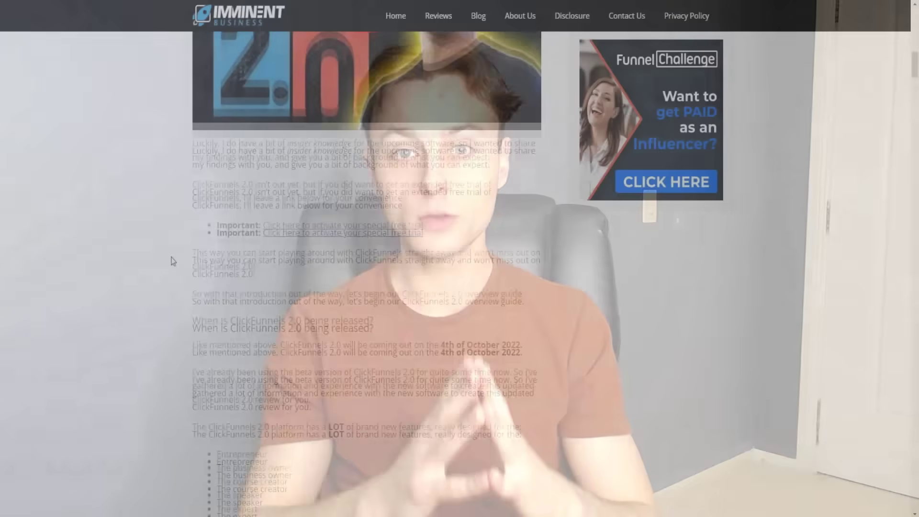
Expand the Setup your FunnelHub checklist step to show its intro video
scroll(172, 261, down, 8)
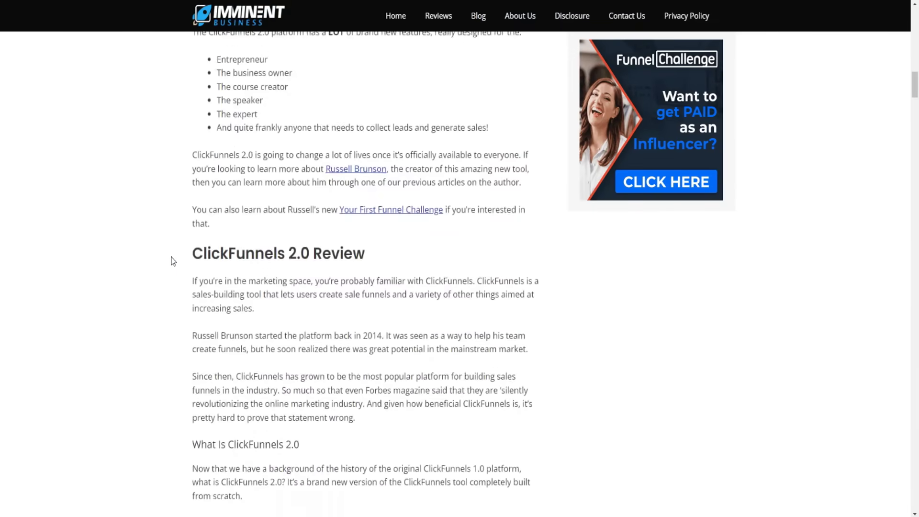
scroll(173, 261, down, 7)
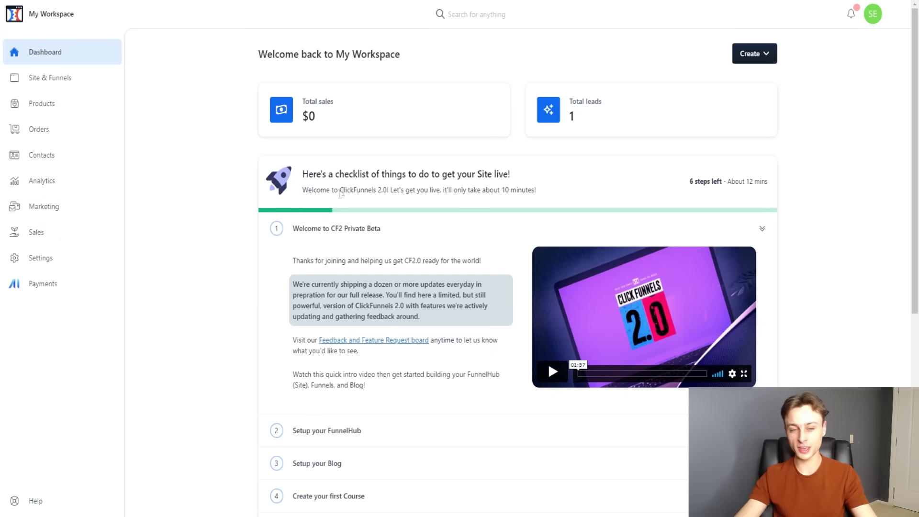
scroll(357, 236, down, 1)
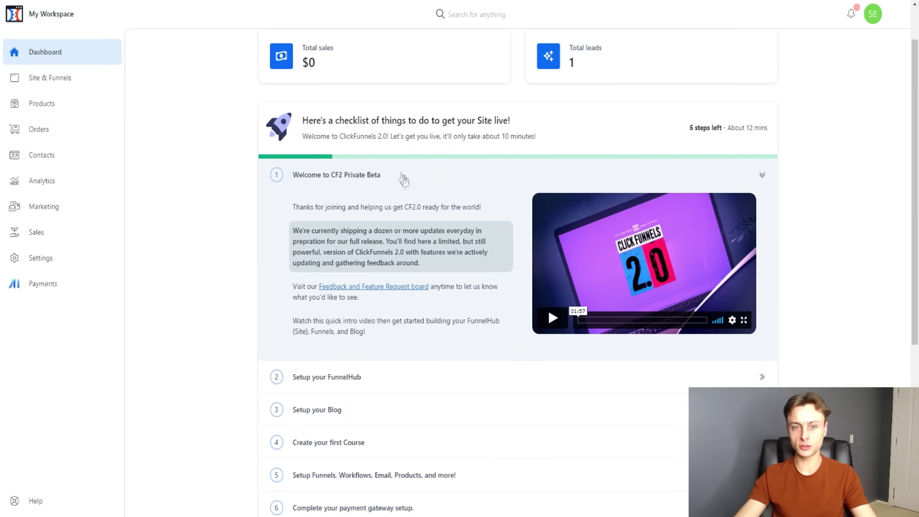
scroll(404, 180, down, 1)
click(386, 328)
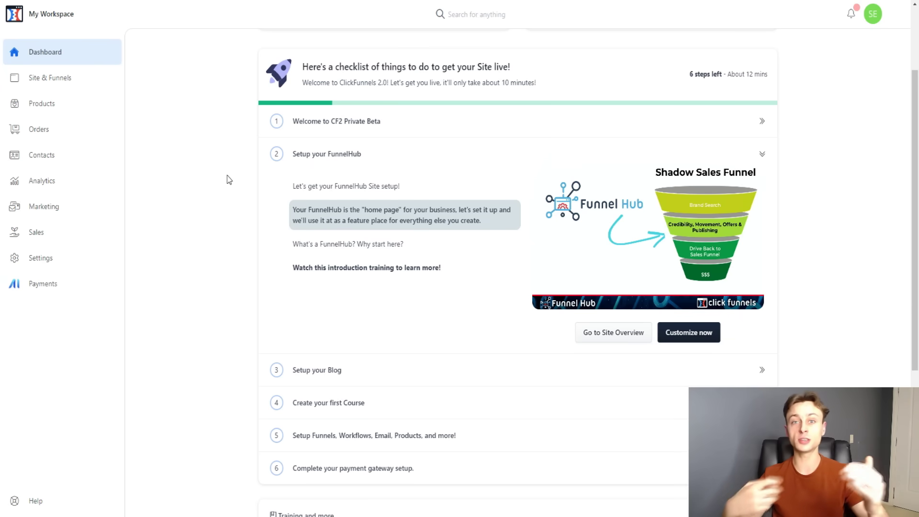
mouse_move(563, 245)
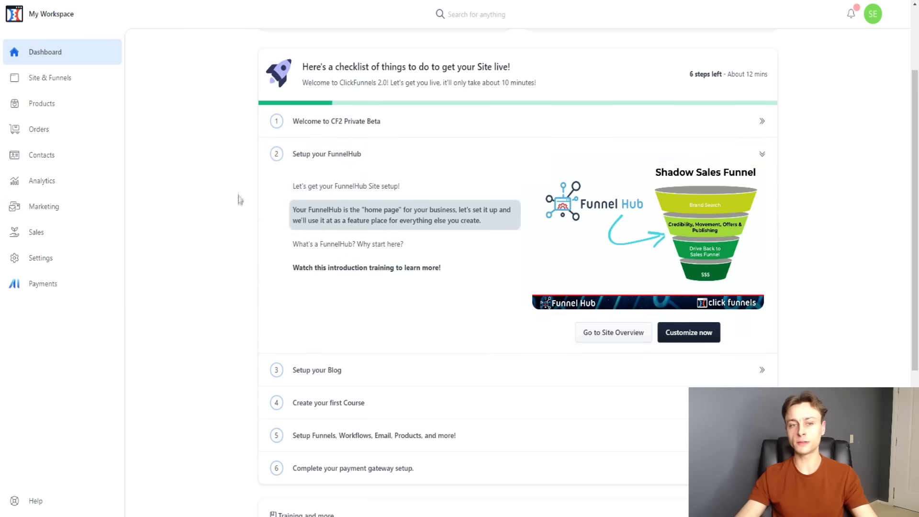
mouse_move(593, 235)
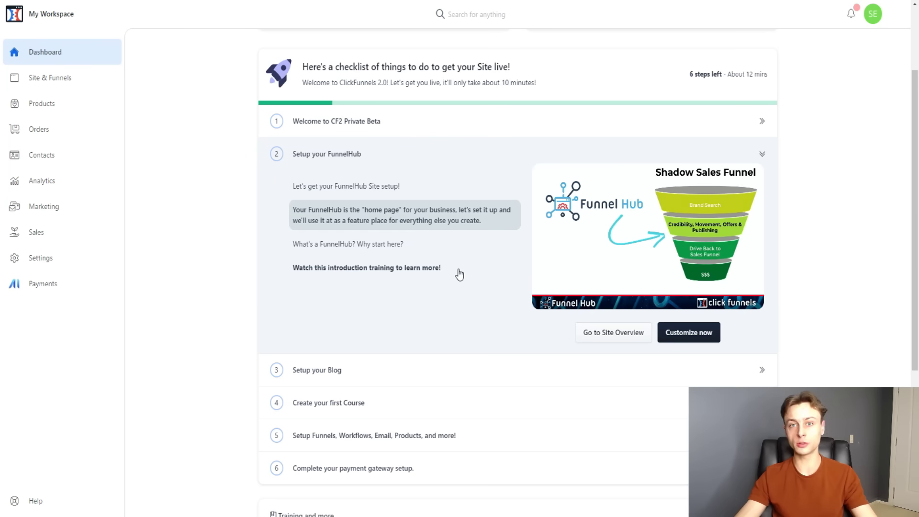
mouse_move(648, 193)
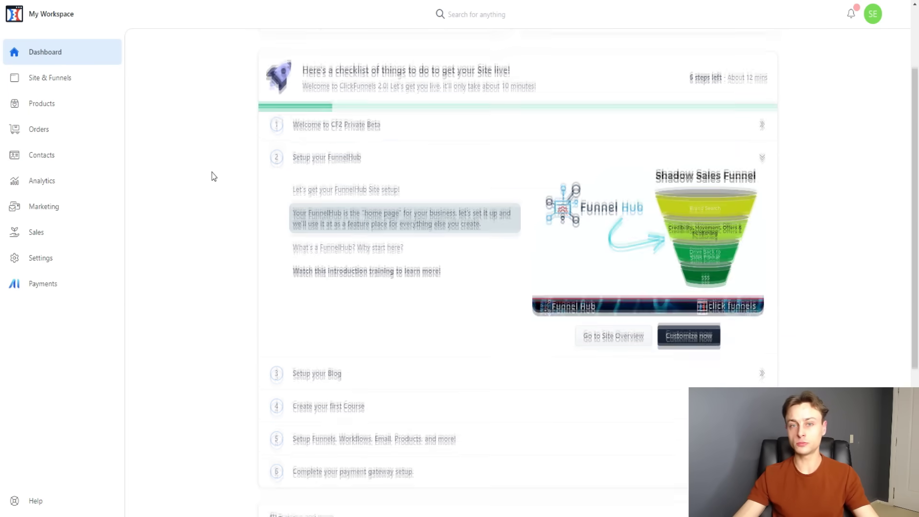
Re-expand the Setup your Blog step, which explains setting up an entire blog
scroll(213, 177, up, 1)
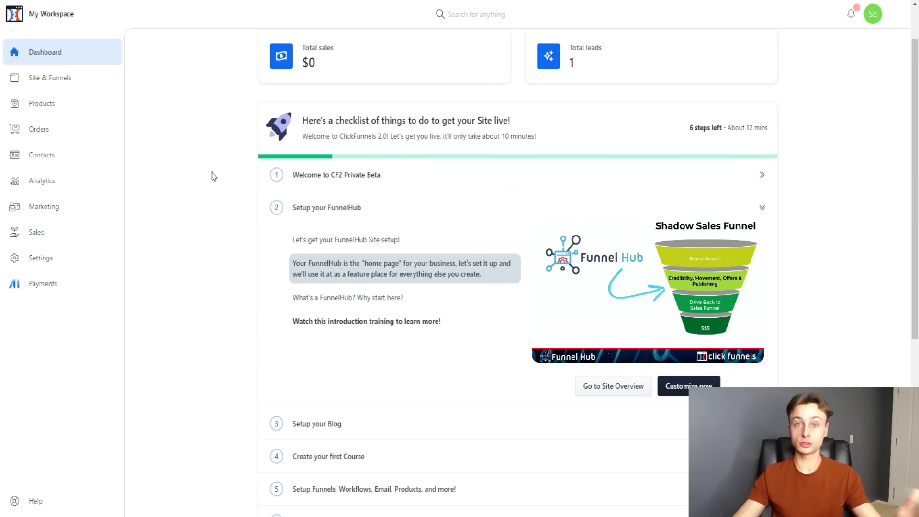
scroll(213, 176, down, 1)
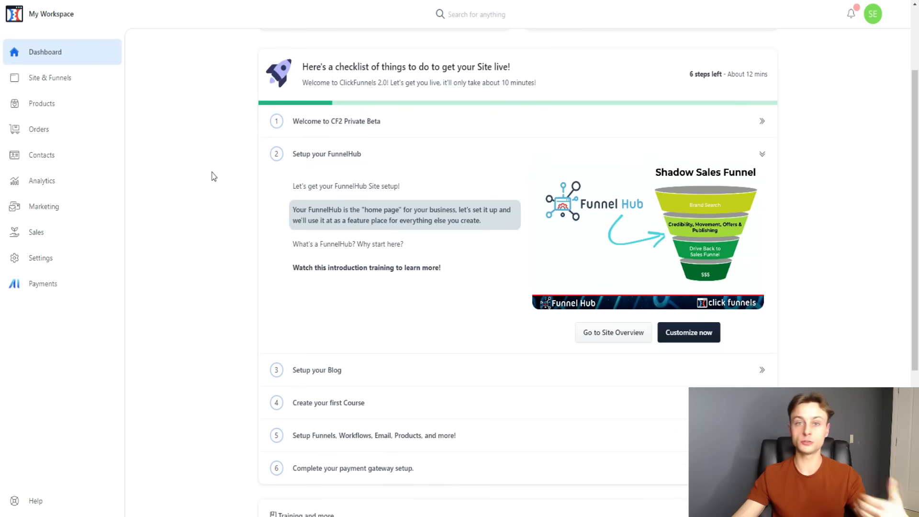
mouse_move(564, 215)
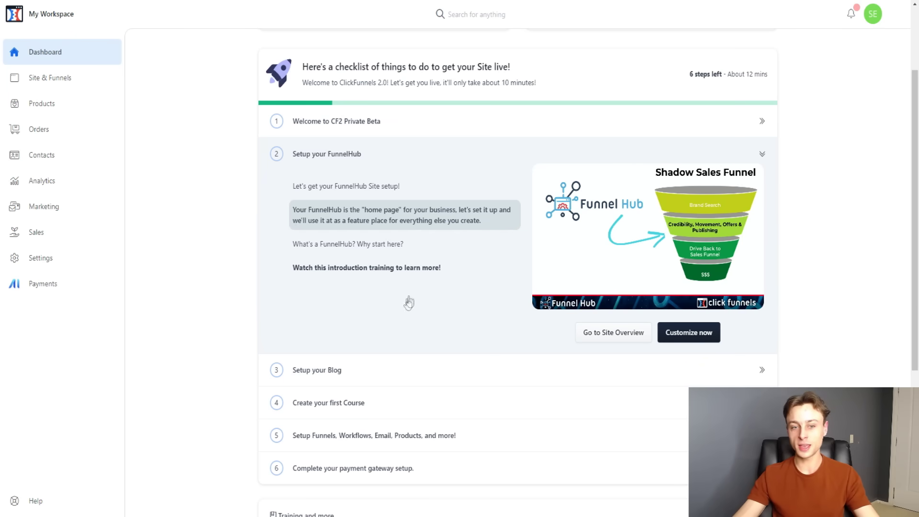
mouse_move(649, 204)
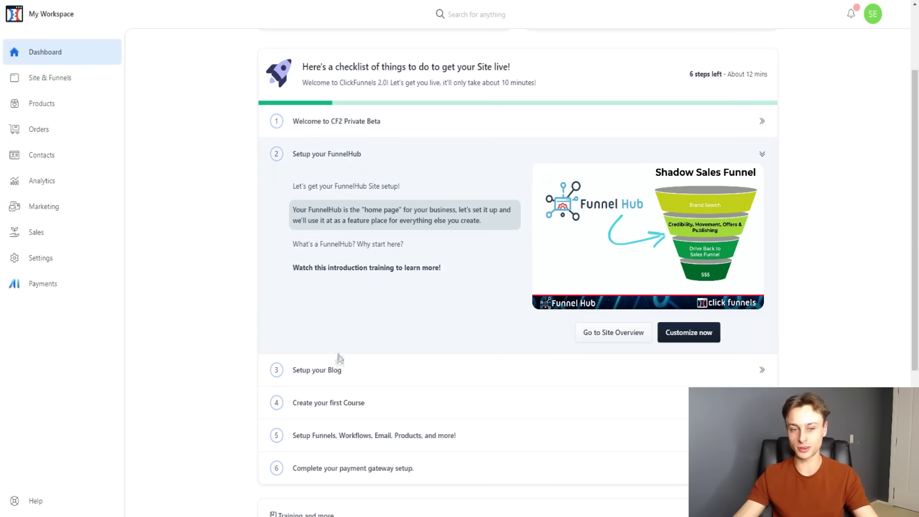
click(347, 371)
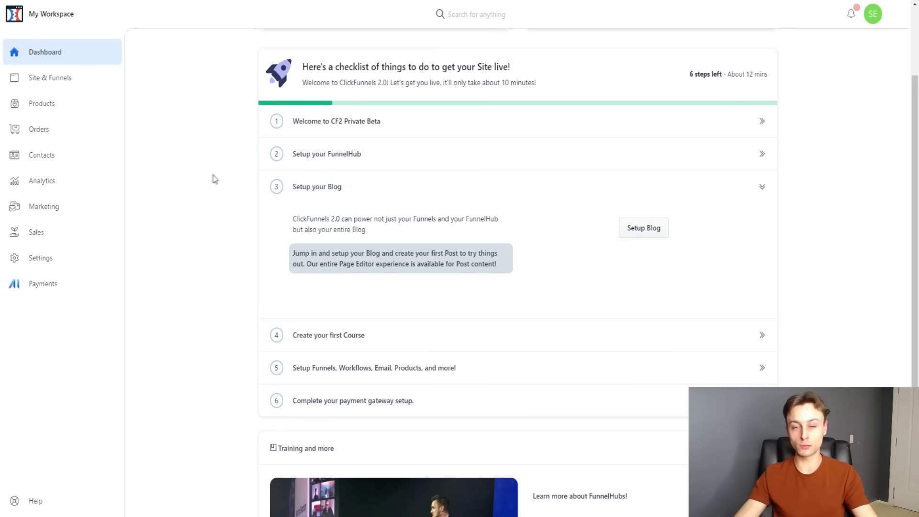
Expand the Create your first Course, funnels and workflows, and payment gateway checklist steps
click(366, 335)
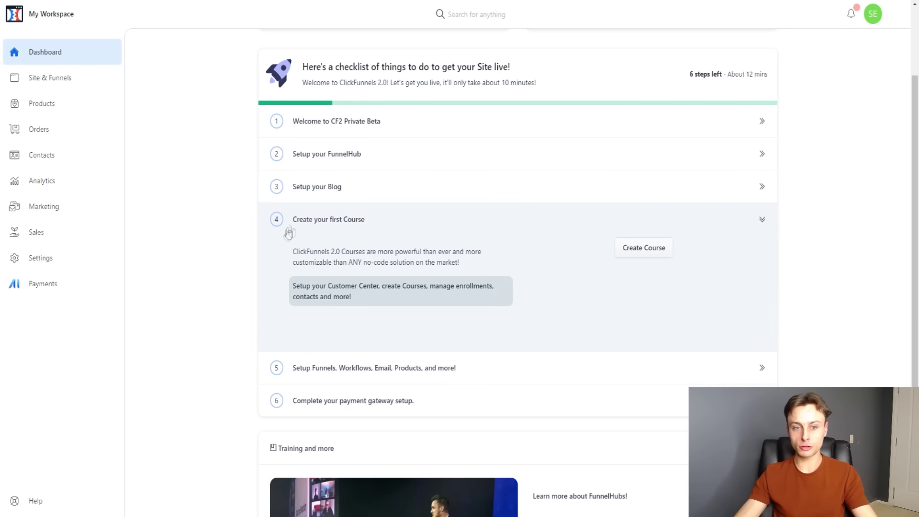
click(337, 369)
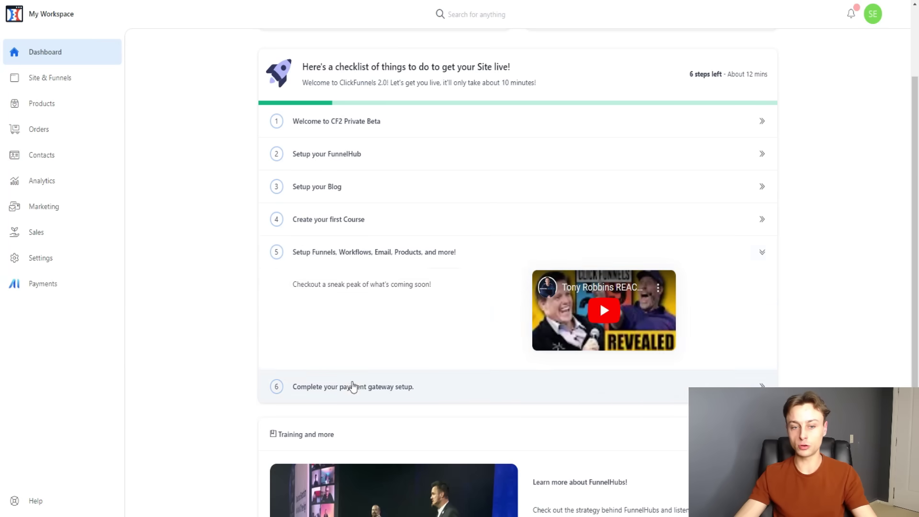
click(350, 385)
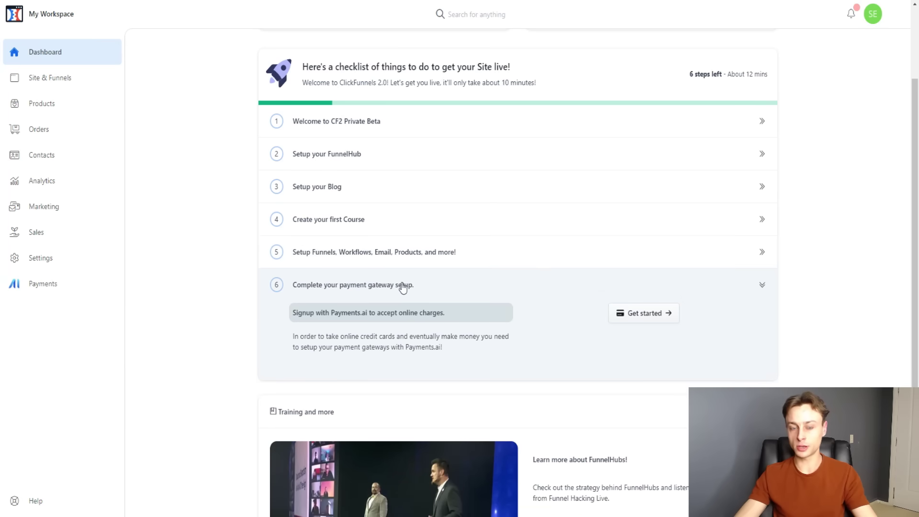
Go to the Site overview page showing the draft site
scroll(287, 273, up, 3)
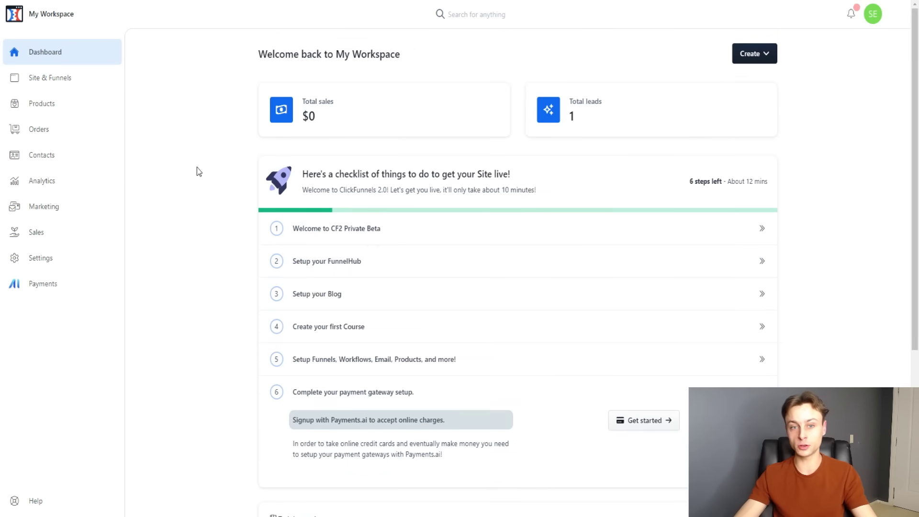
scroll(214, 189, down, 5)
scroll(211, 209, up, 5)
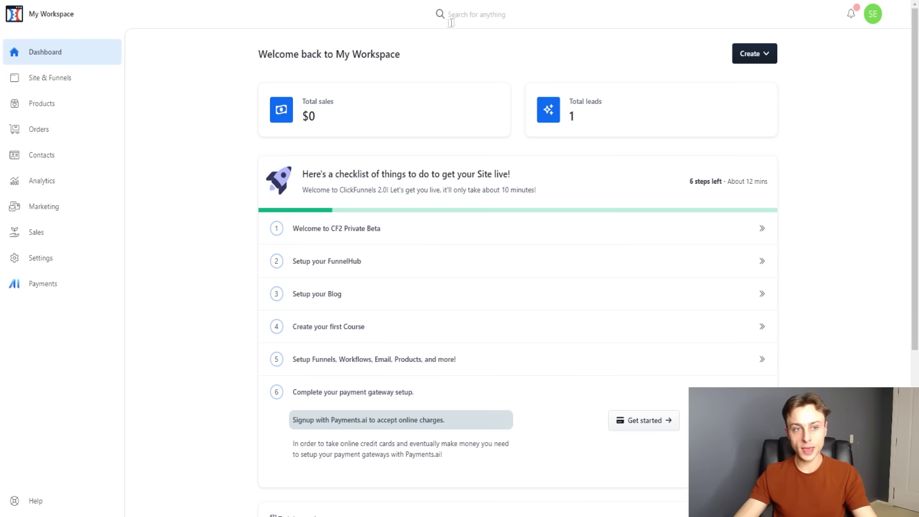
click(58, 82)
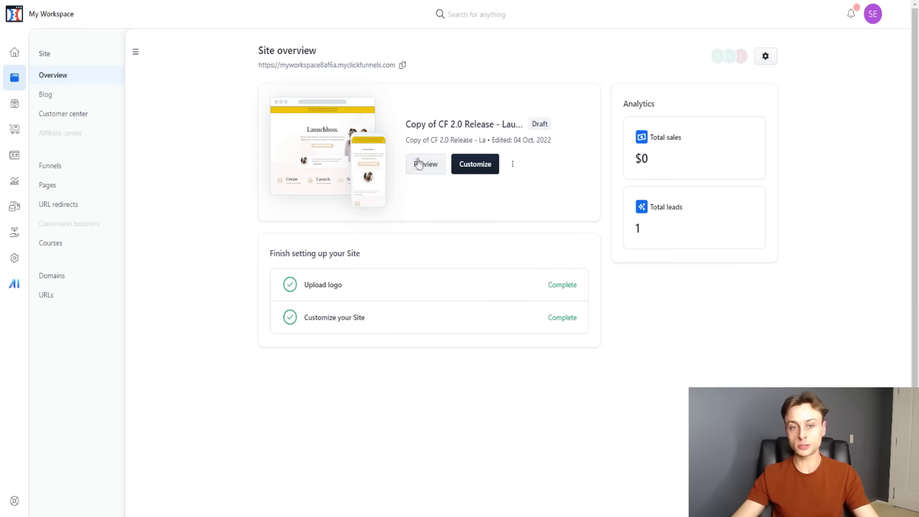
Open the home page in the editor and select the IMMINENTBUSINESS headline
click(479, 163)
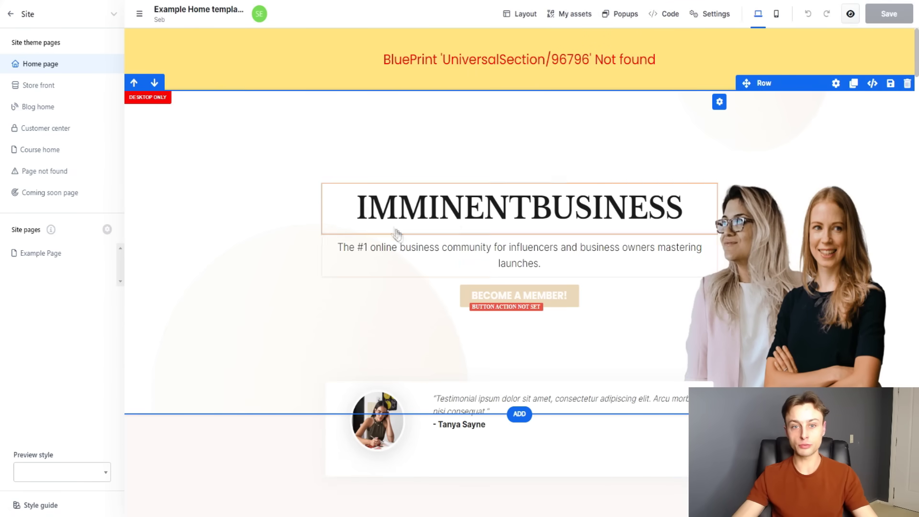
mouse_move(424, 221)
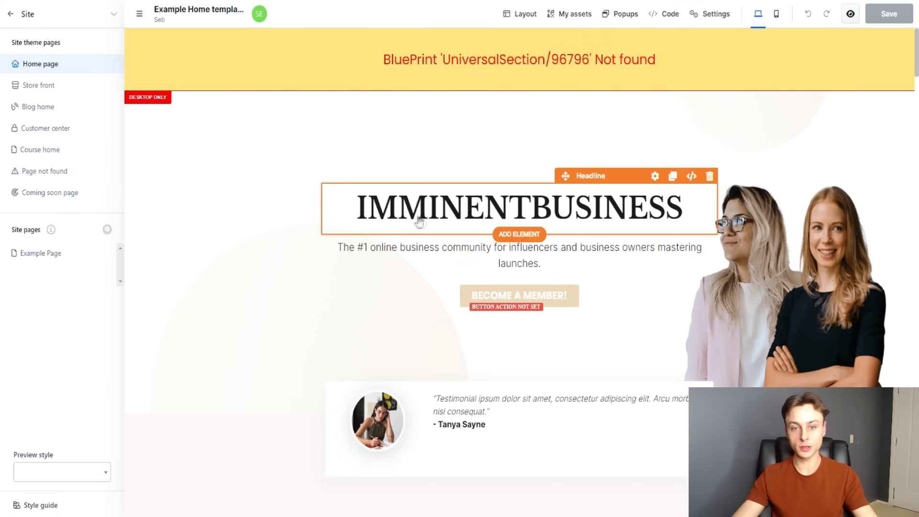
click(390, 215)
double_click(389, 216)
Remove the stray 'dw' from the headline and open its settings
click(501, 207)
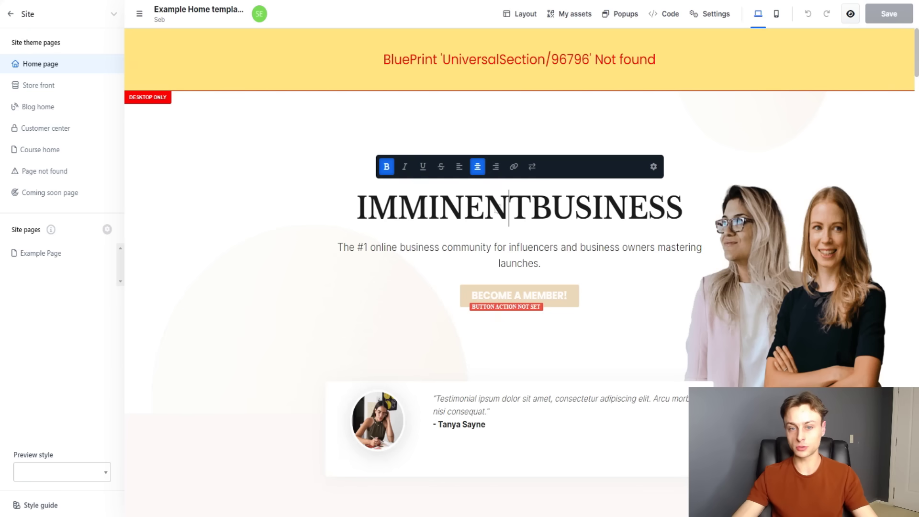
text(dw)
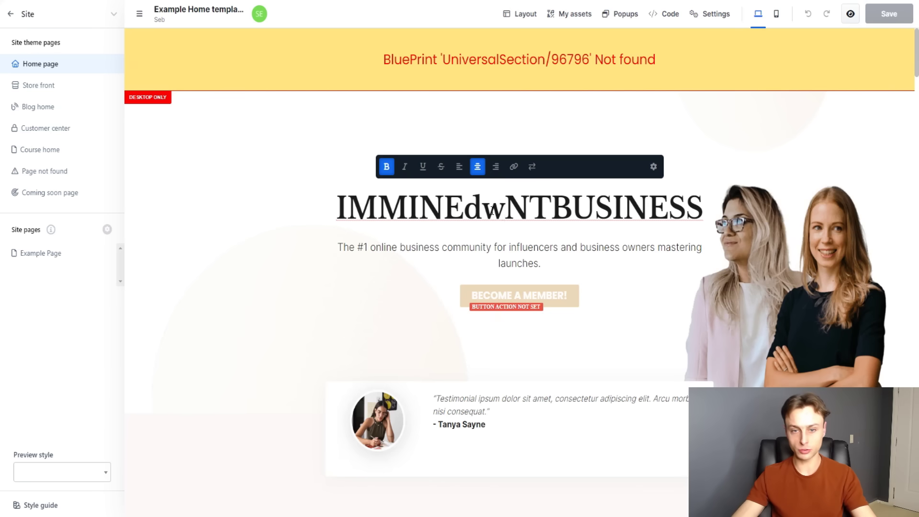
key(BackSpace)
key(BackSpace)
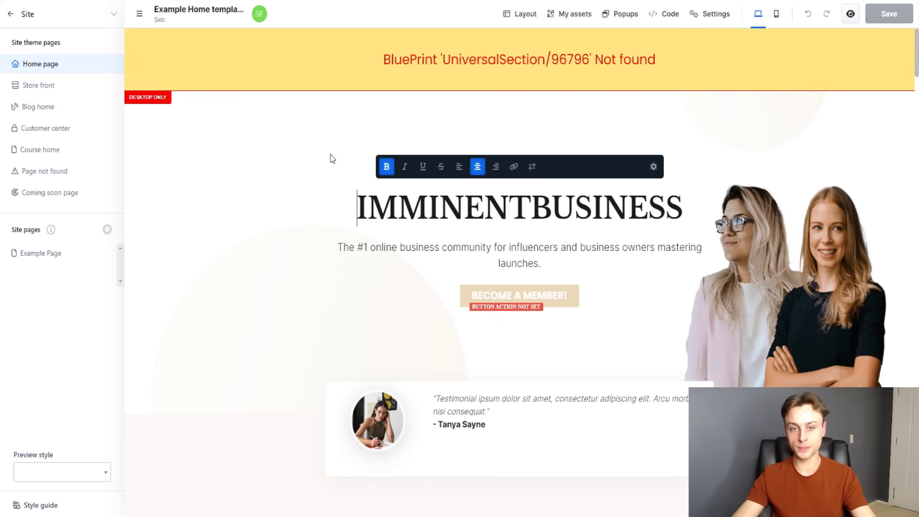
click(333, 159)
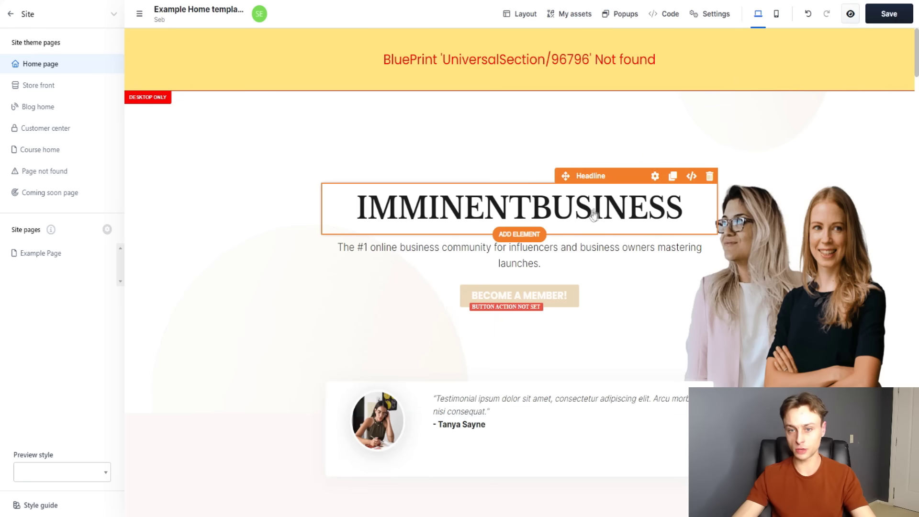
click(654, 176)
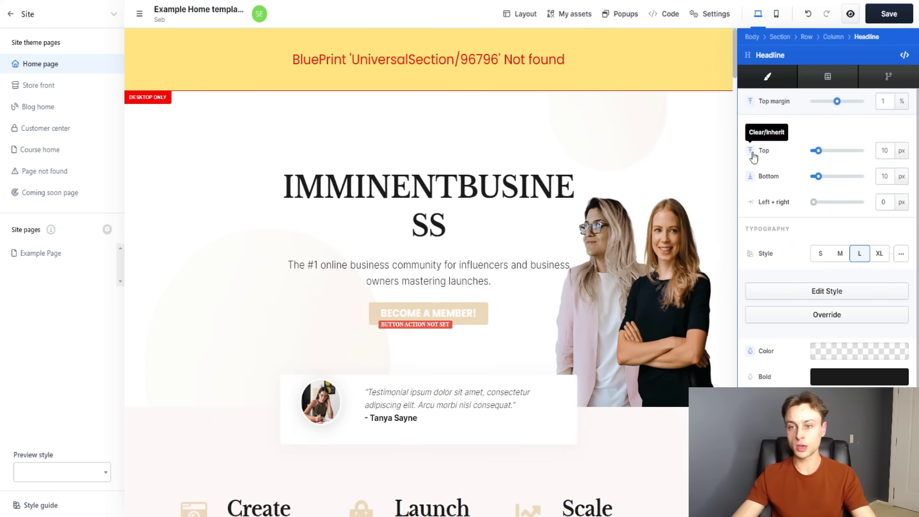
Set the headline's top padding to 16 px and bottom to 3 px, then close settings
drag(818, 150, 815, 177)
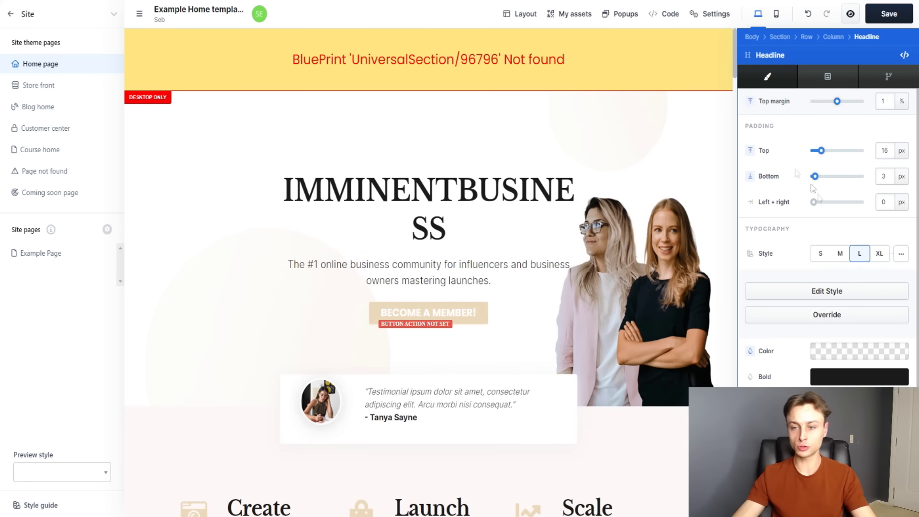
scroll(775, 237, down, 5)
click(310, 201)
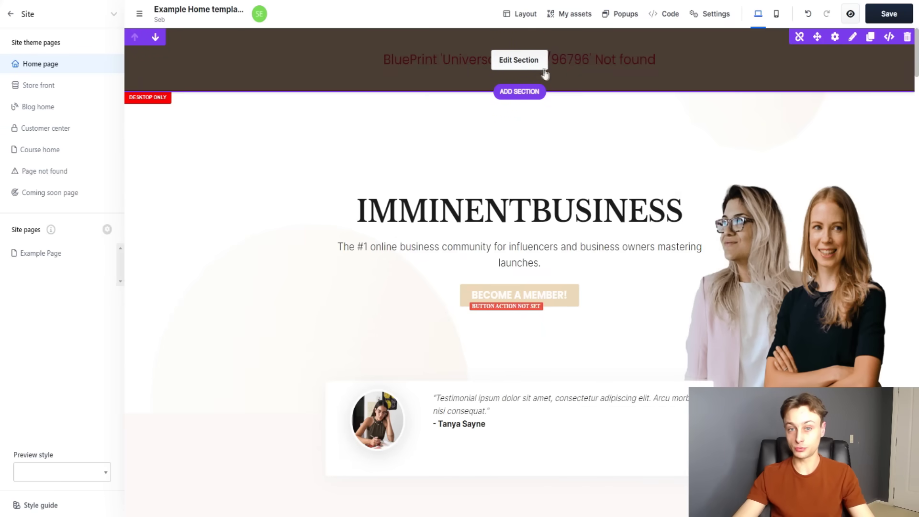
Add a blank section below the top banner and browse Dynamic Slots, Footers, About Us templates
click(522, 94)
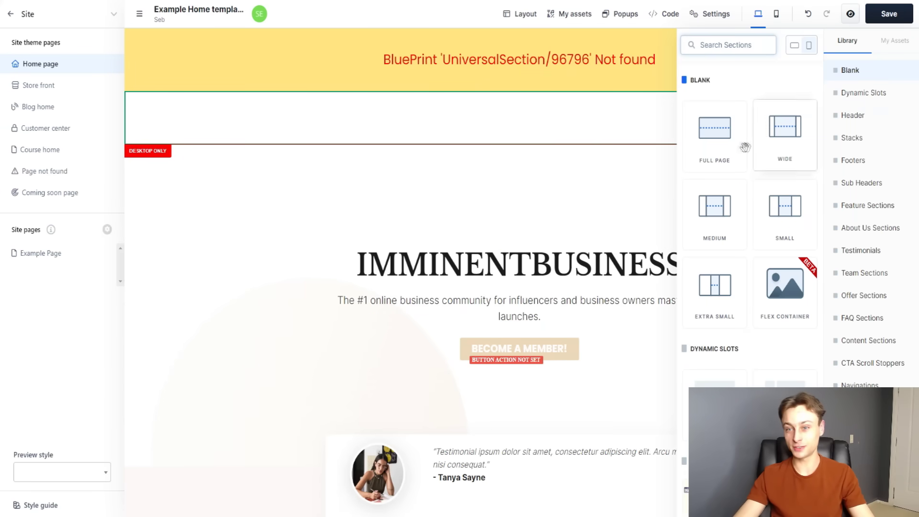
scroll(737, 206, down, 3)
click(861, 98)
scroll(732, 244, down, 2)
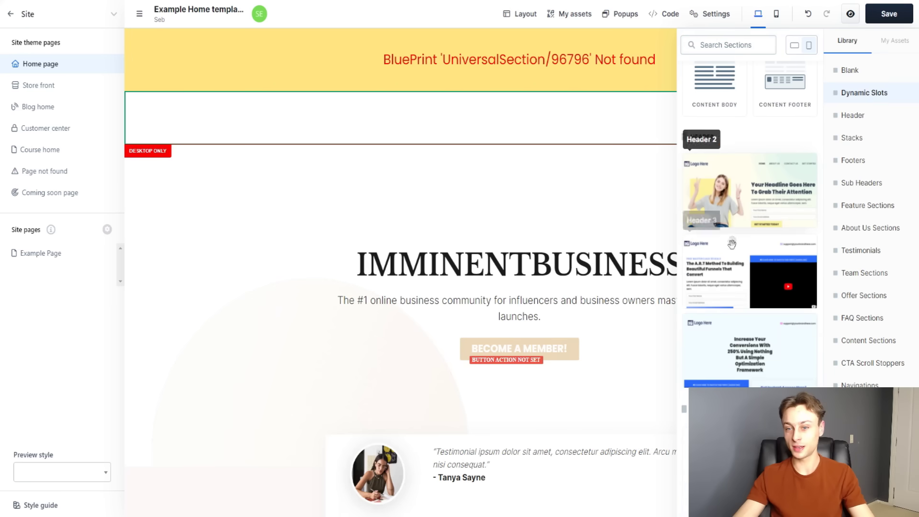
scroll(737, 192, down, 5)
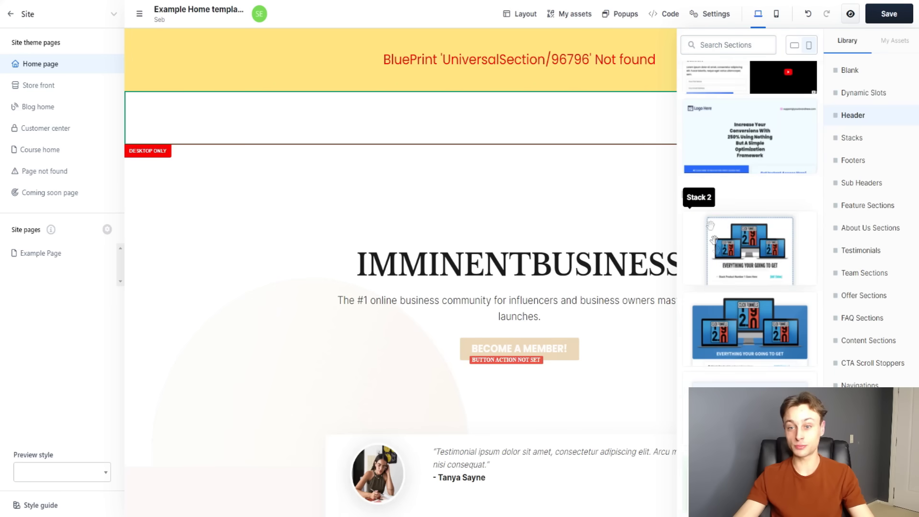
scroll(737, 192, down, 8)
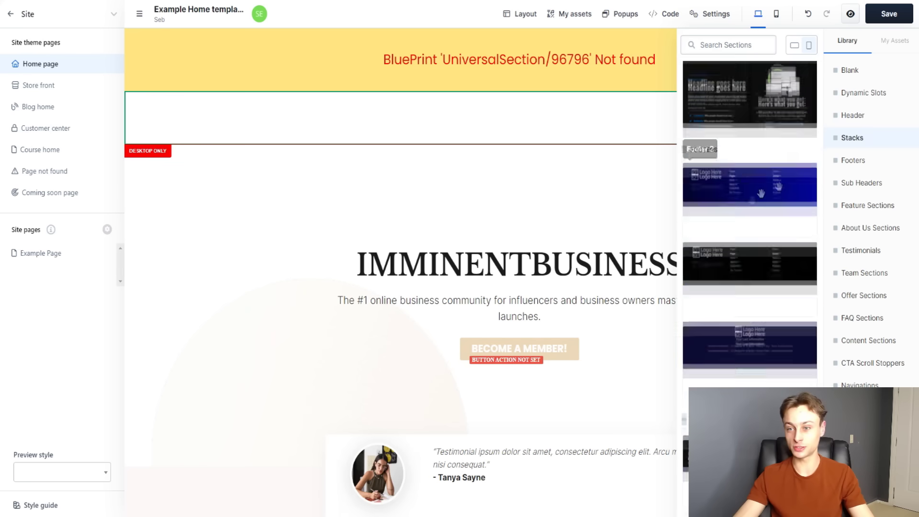
click(854, 172)
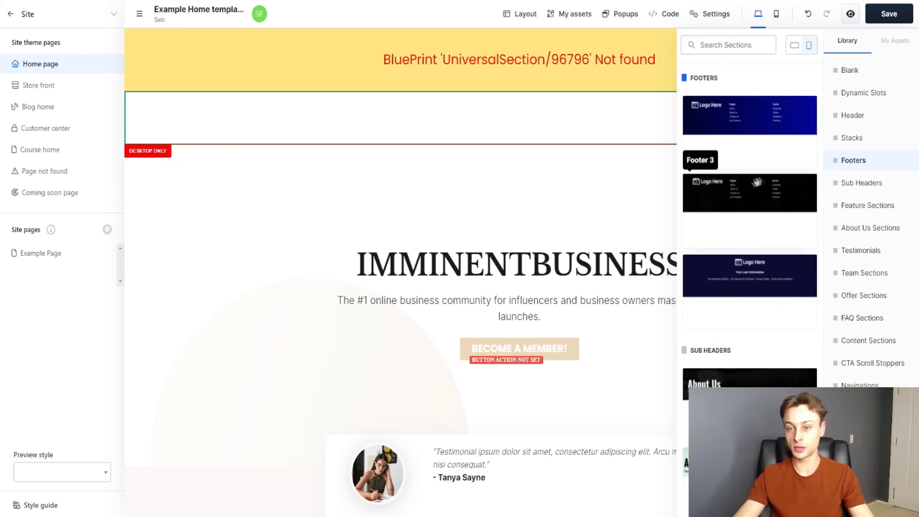
click(860, 230)
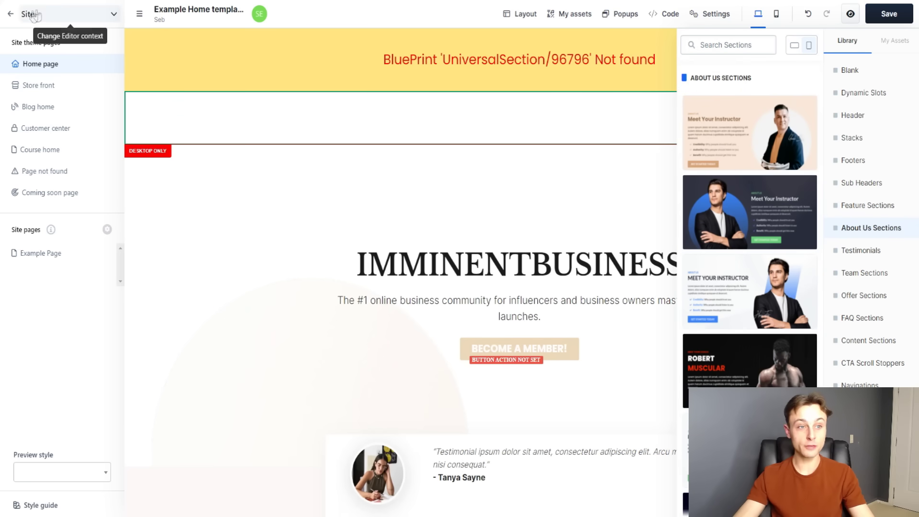
Leave the page editor without saving, answering the reload-site prompt
click(10, 20)
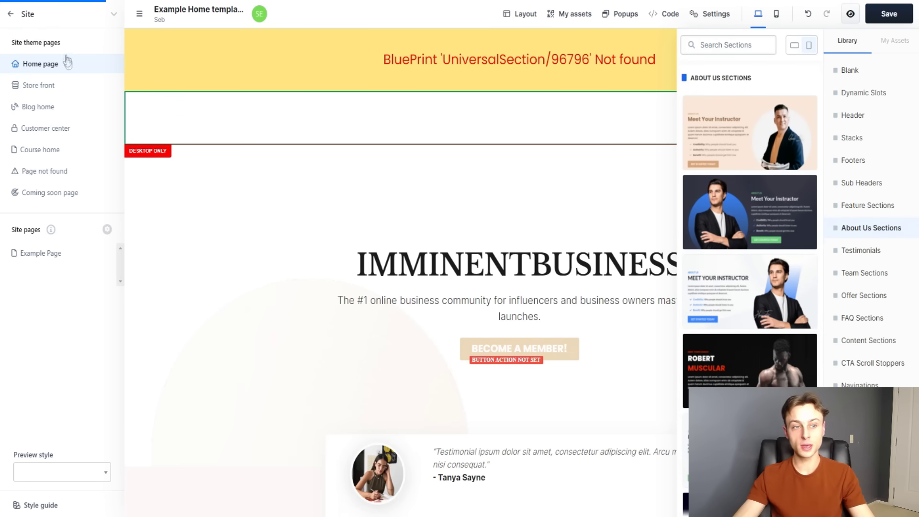
click(542, 49)
click(490, 52)
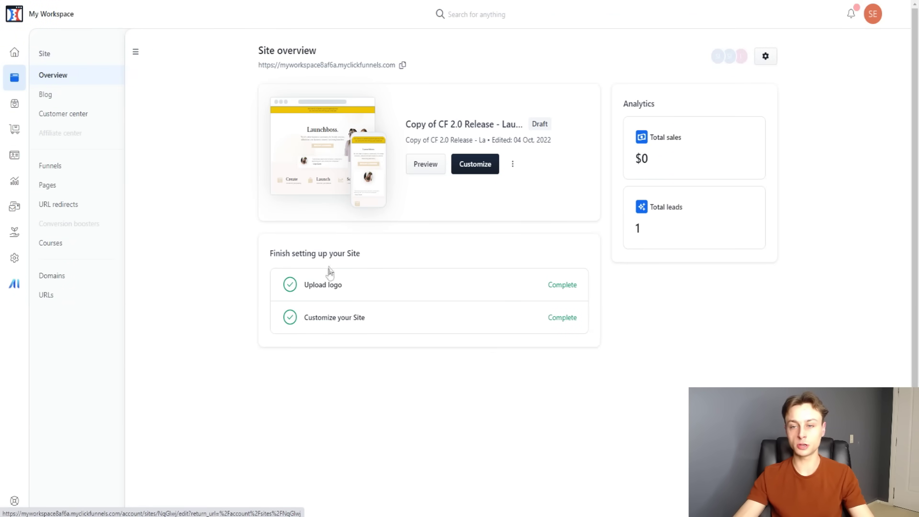
Open the Primary Blog posts list and open 'Another example article' for editing
click(70, 94)
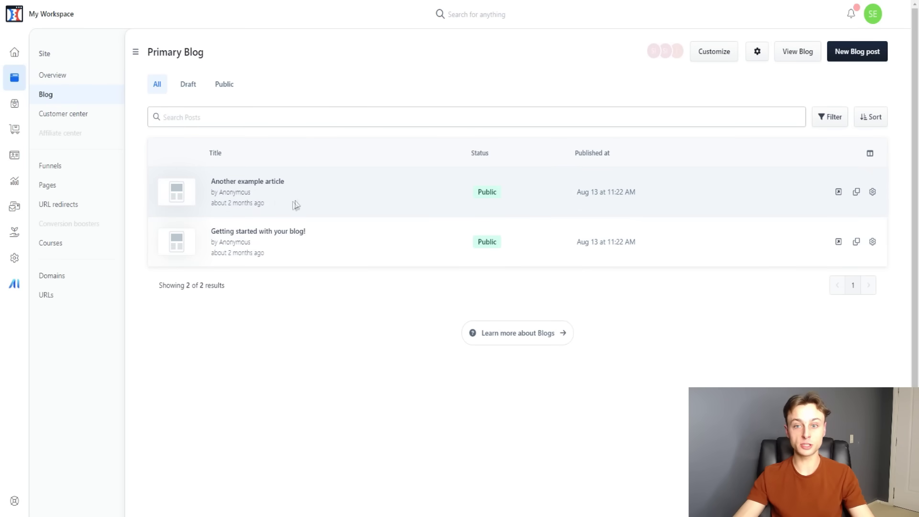
click(229, 182)
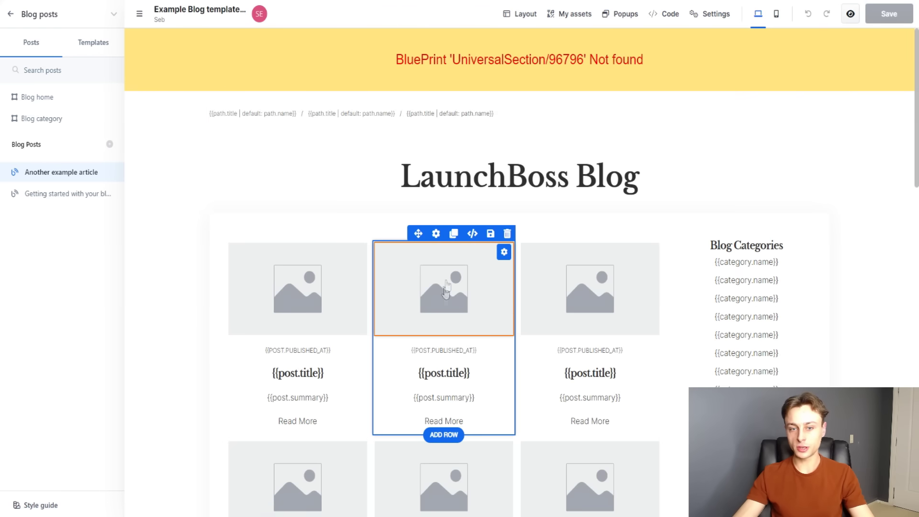
Replace the LaunchBoss Blog heading with the scratch text '4r3r4r3'
click(503, 178)
drag(401, 178, 622, 178)
text(4r3r4)
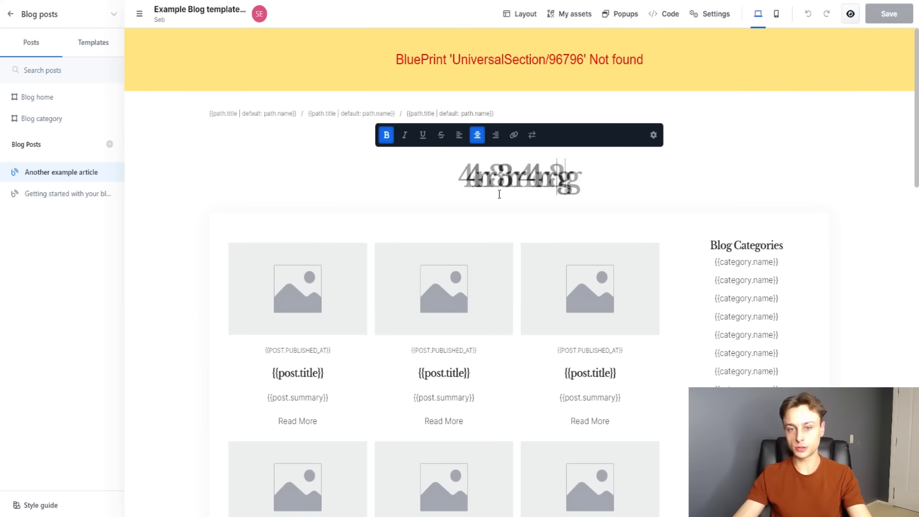
text(r3)
Nudge a post image's Image width slider and close the image settings
click(469, 281)
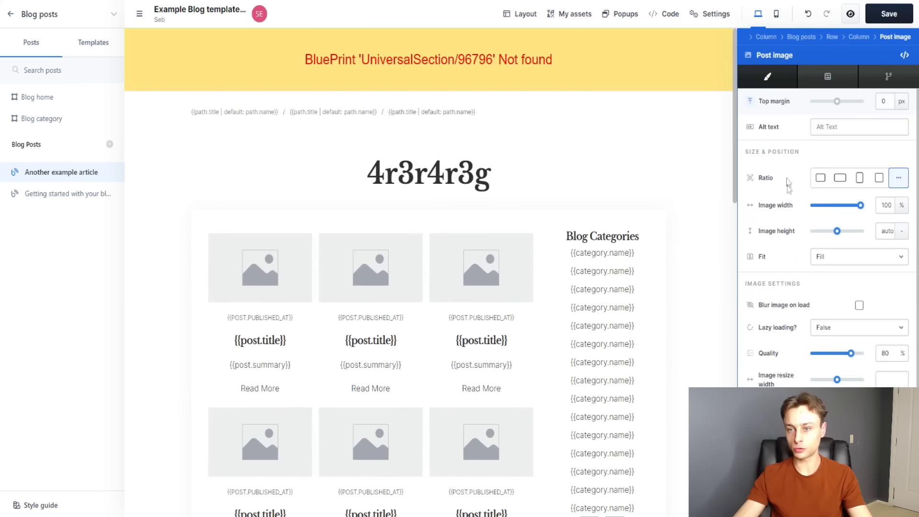
mouse_move(858, 206)
mouse_down()
mouse_move(840, 209)
mouse_move(849, 207)
mouse_up()
click(619, 148)
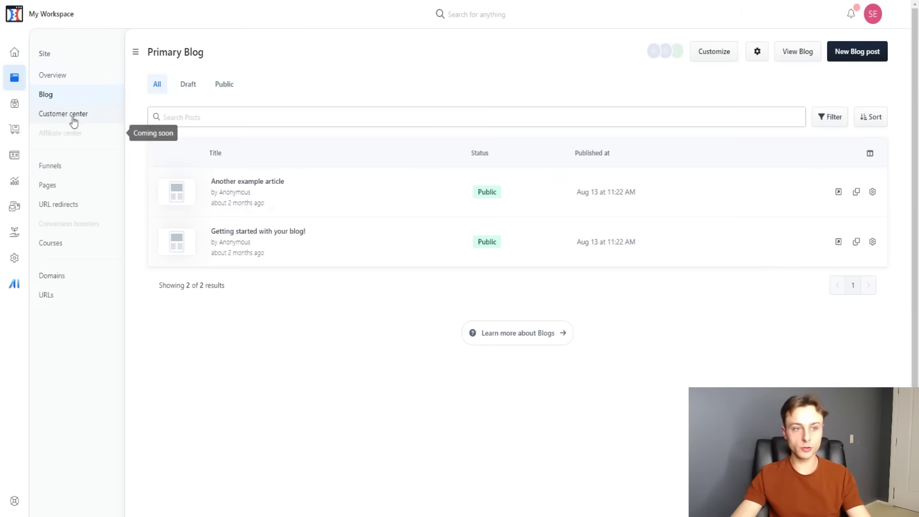
Review the Customer Center's draft Self Serve Portal preview, then open the Funnels list
click(71, 119)
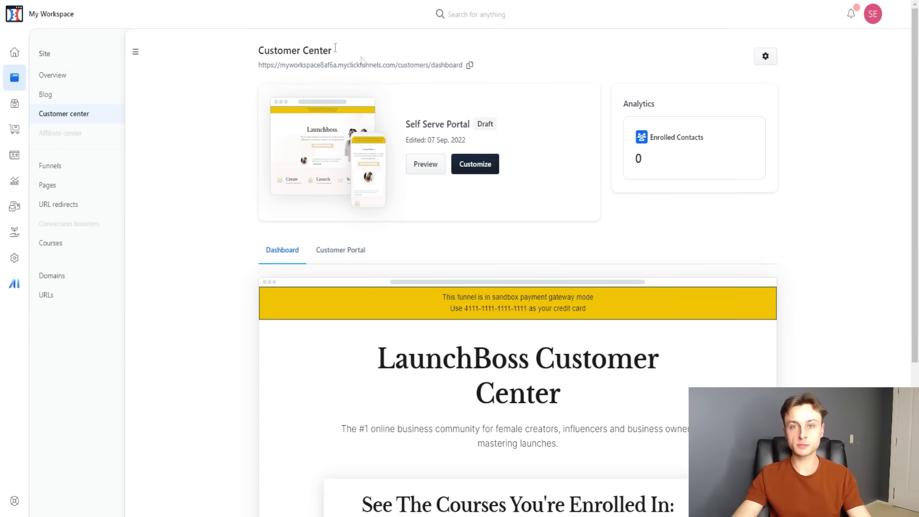
scroll(217, 189, down, 1)
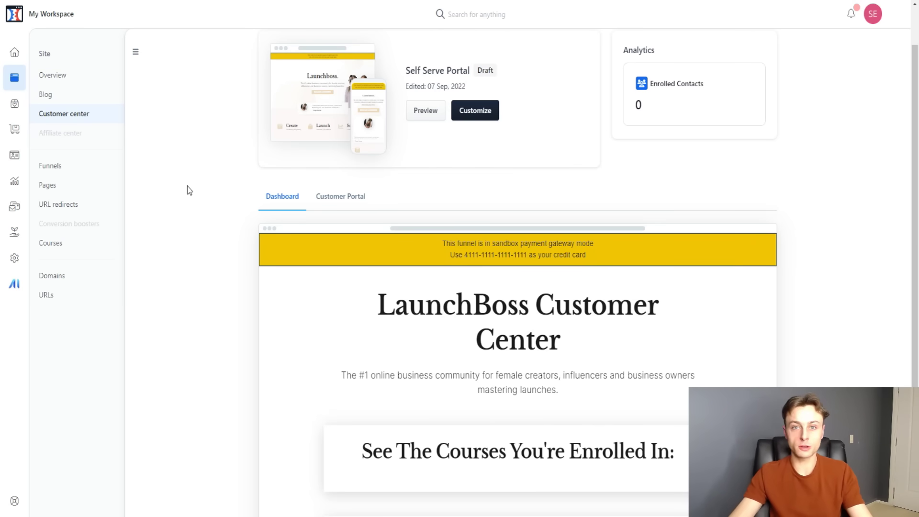
scroll(201, 185, down, 2)
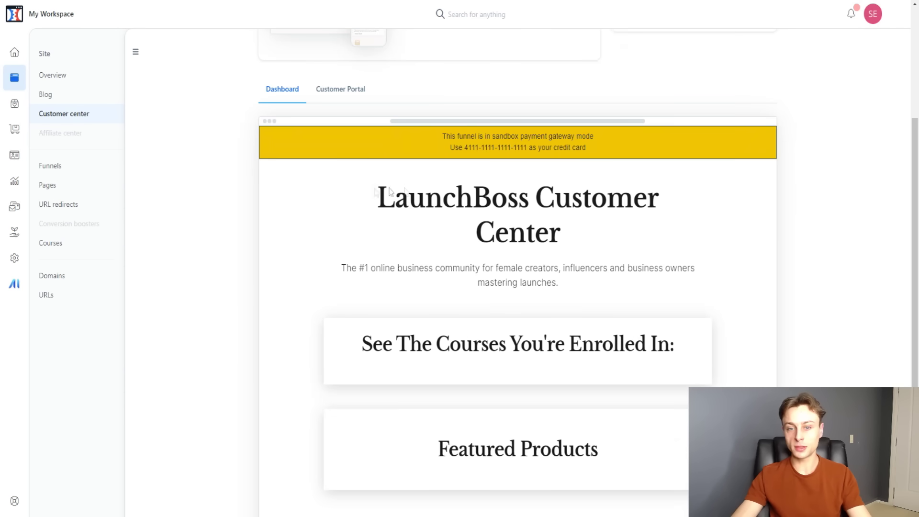
scroll(407, 220, down, 1)
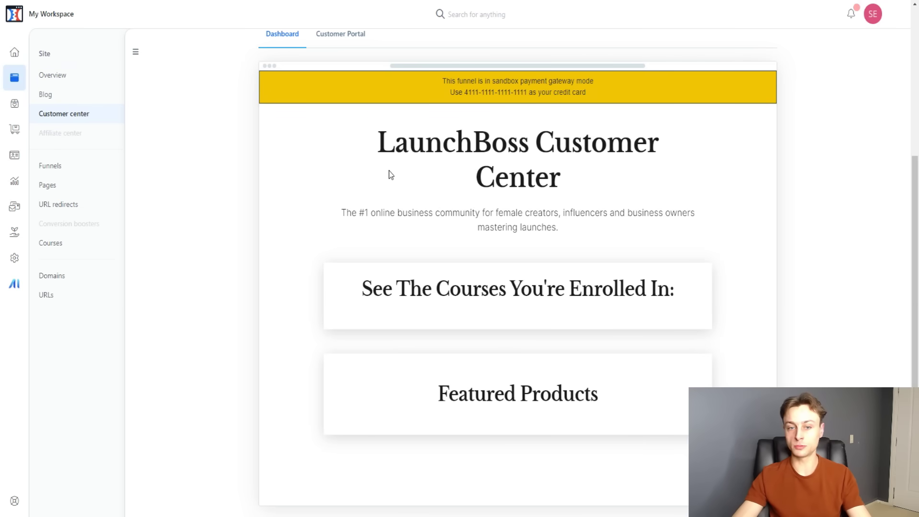
scroll(399, 214, up, 4)
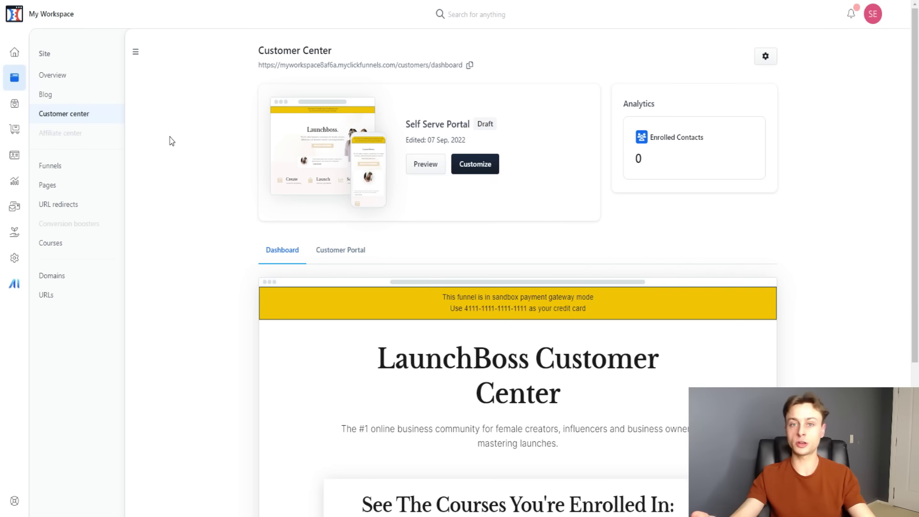
click(64, 169)
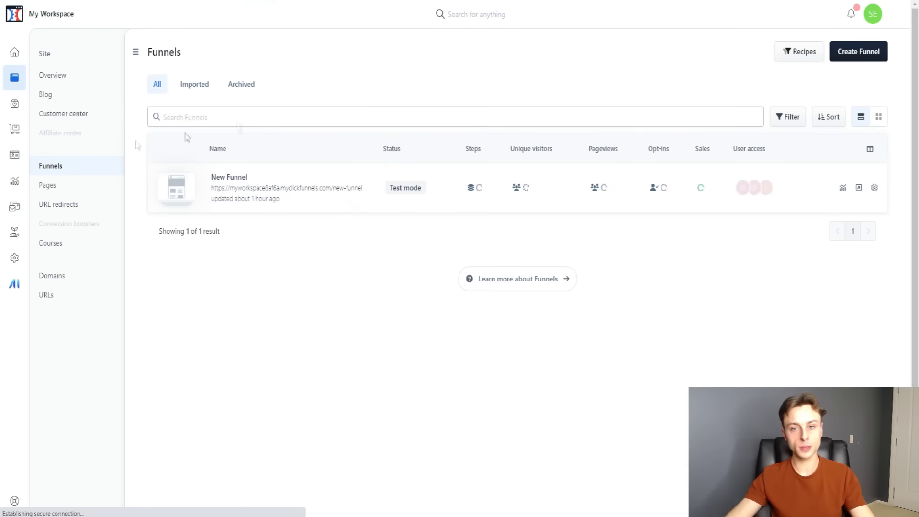
Browse the funnel template picker, then go to the site's Pages section
click(794, 54)
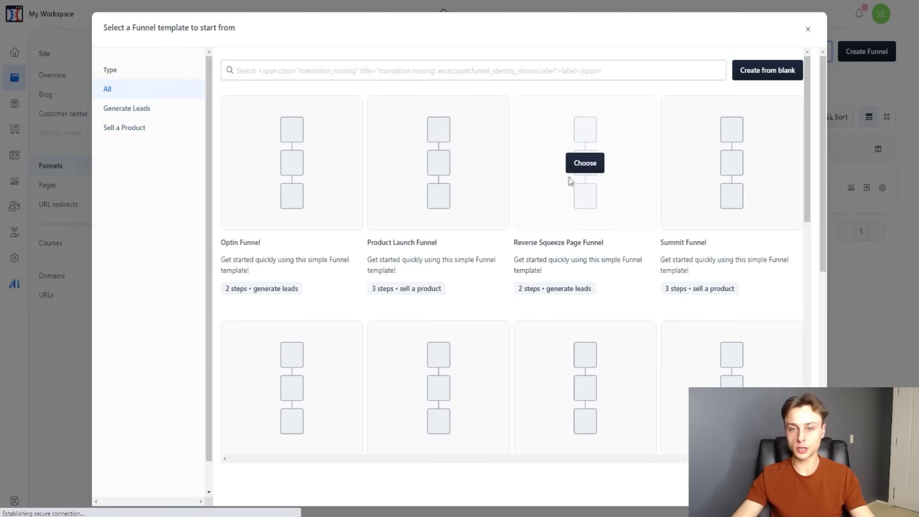
scroll(581, 225, down, 4)
scroll(437, 266, down, 2)
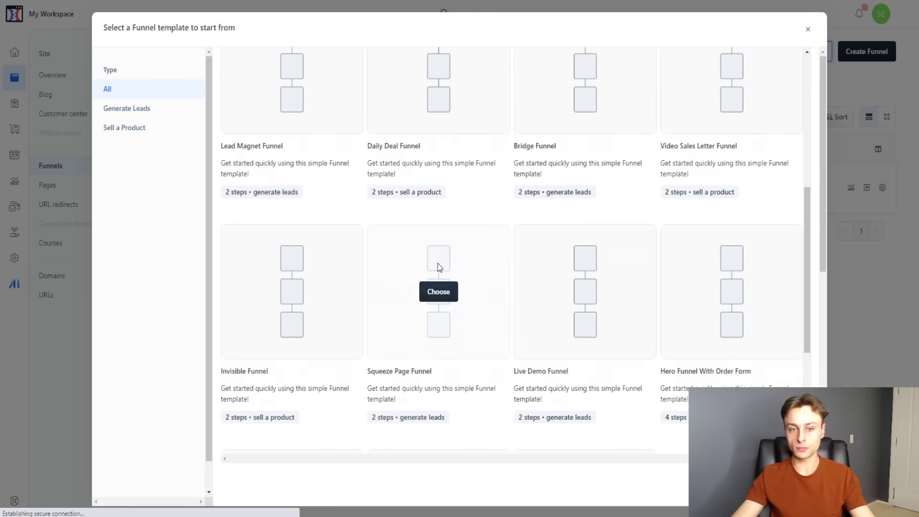
scroll(433, 266, up, 6)
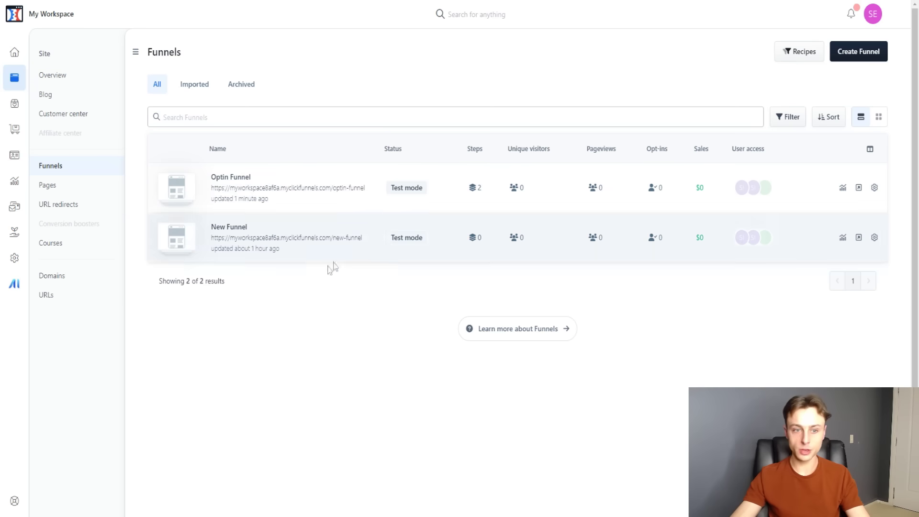
click(79, 185)
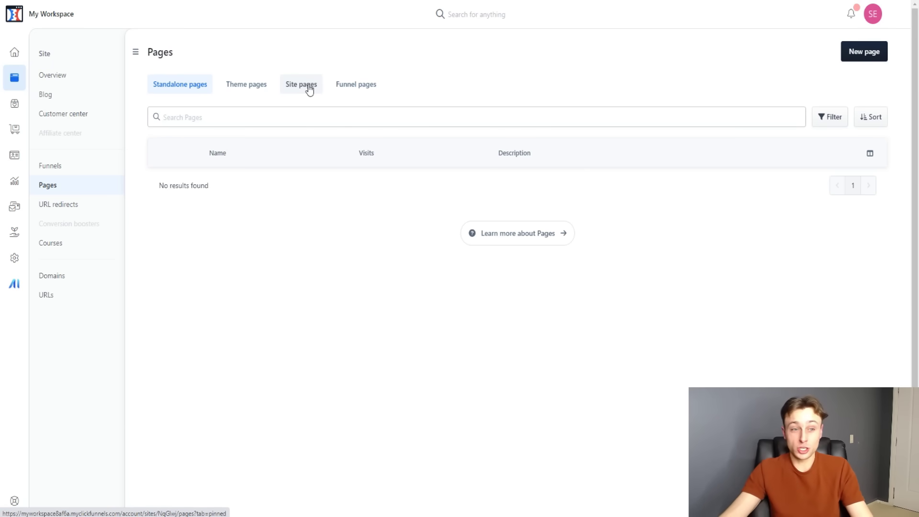
View the URL redirects and Courses pages, then open the workspace's Products list
click(80, 204)
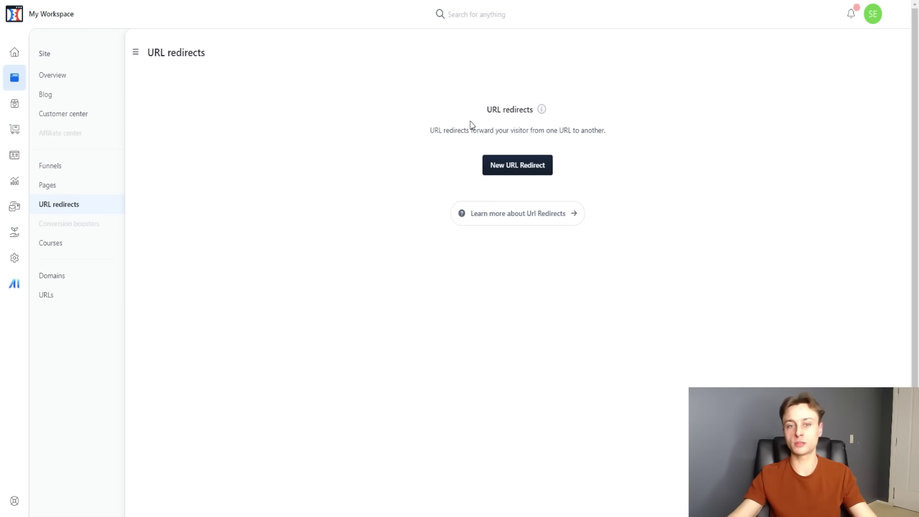
drag(430, 131, 609, 133)
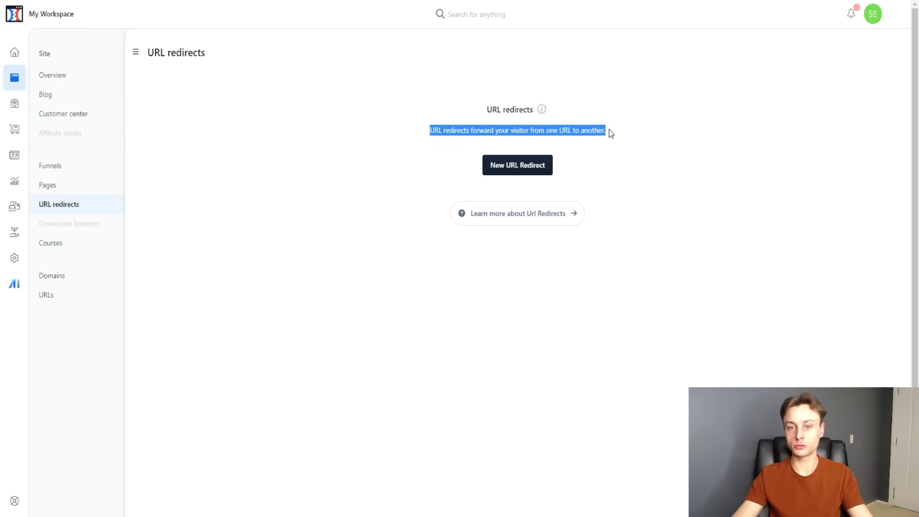
click(611, 133)
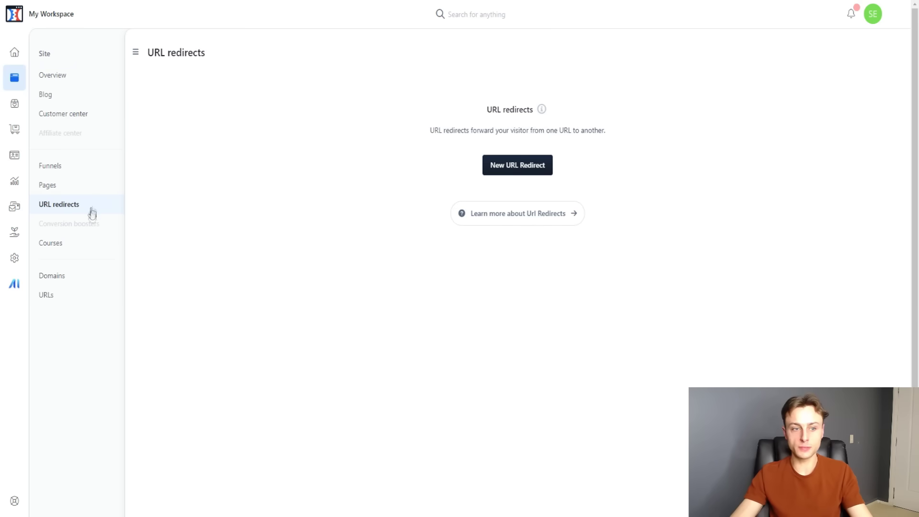
click(66, 248)
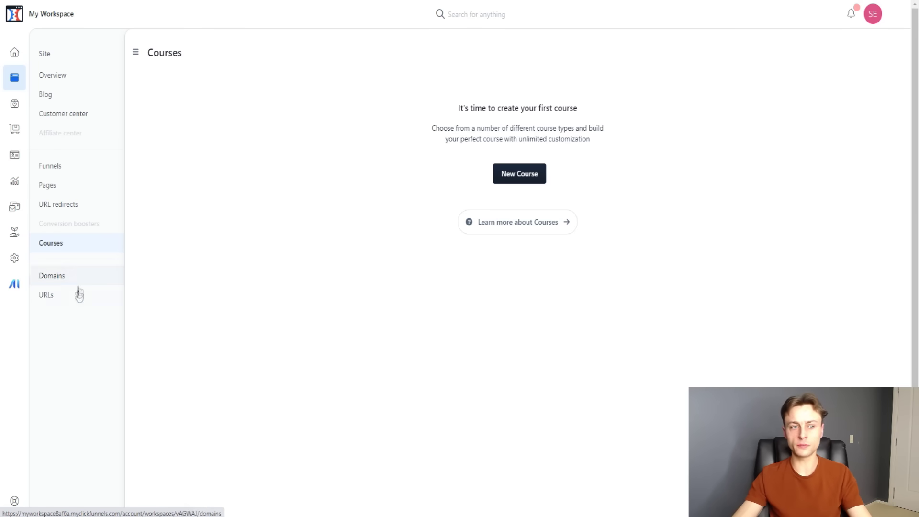
click(13, 110)
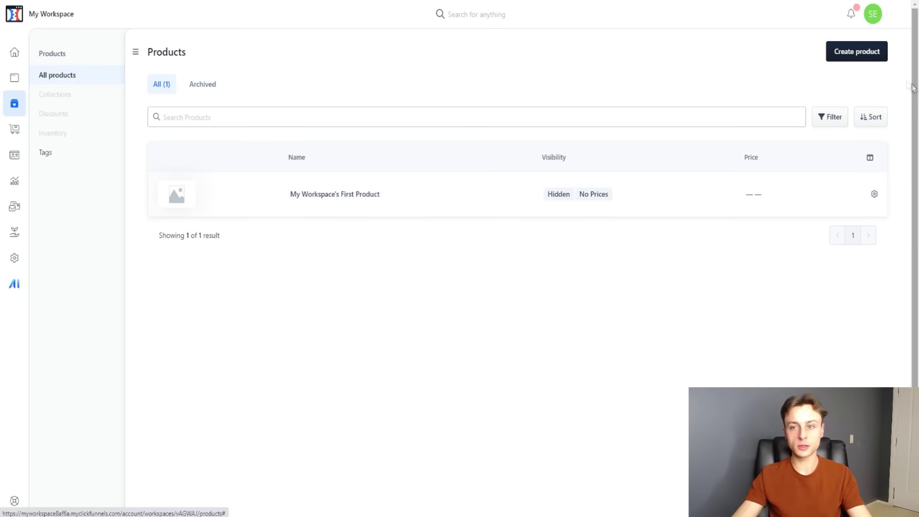
Open the new-product form, try its name and description fields, then cancel without creating anything
click(857, 54)
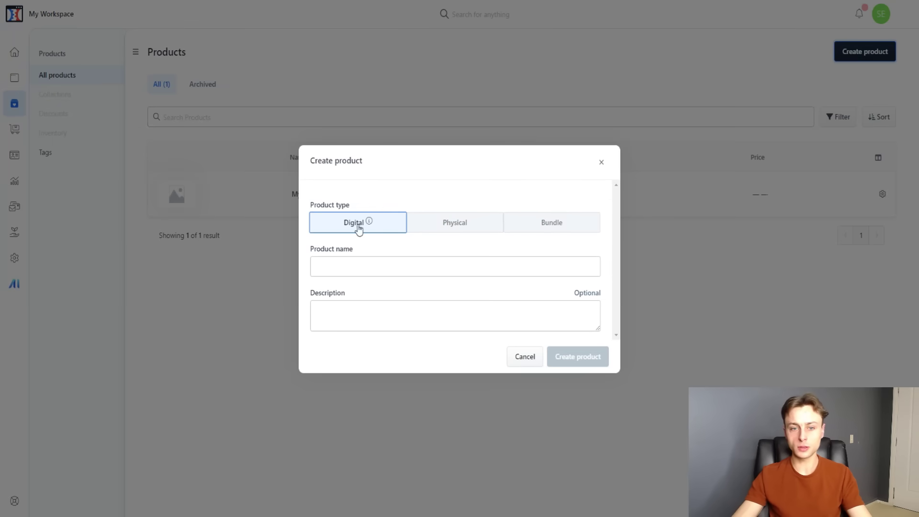
mouse_move(369, 224)
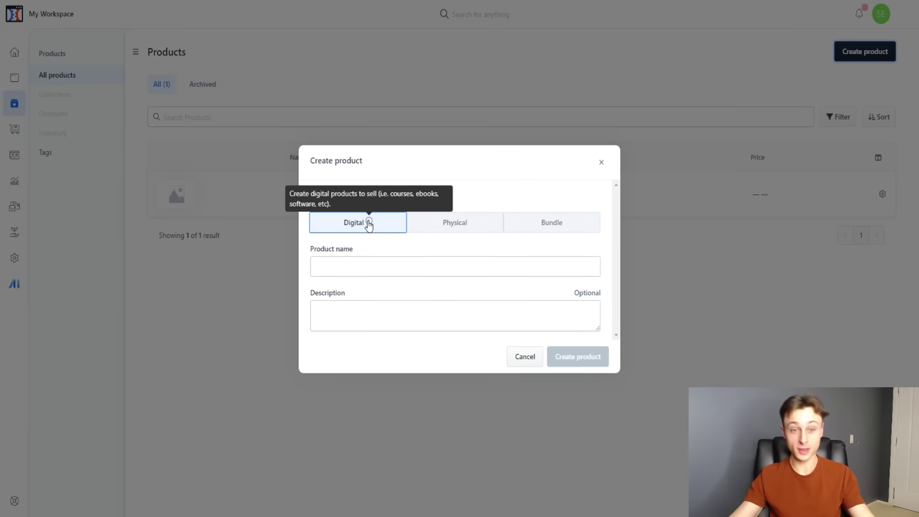
click(347, 270)
click(361, 316)
click(325, 266)
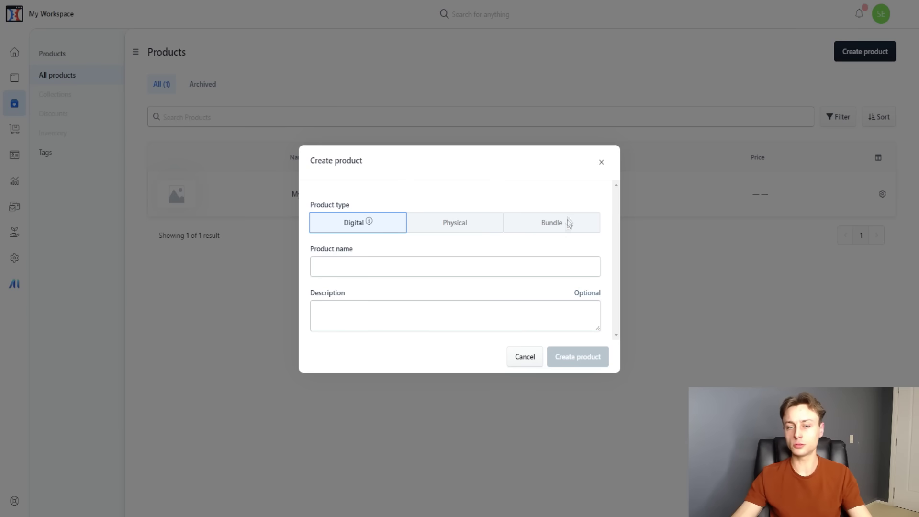
click(600, 160)
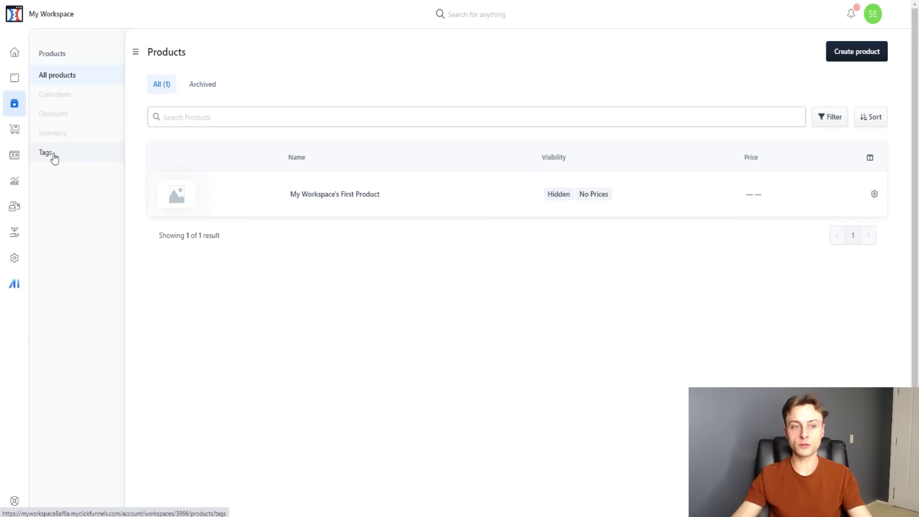
Browse Orders and Contacts, then view the Buyers tag and the YouTube Leads segment
click(15, 128)
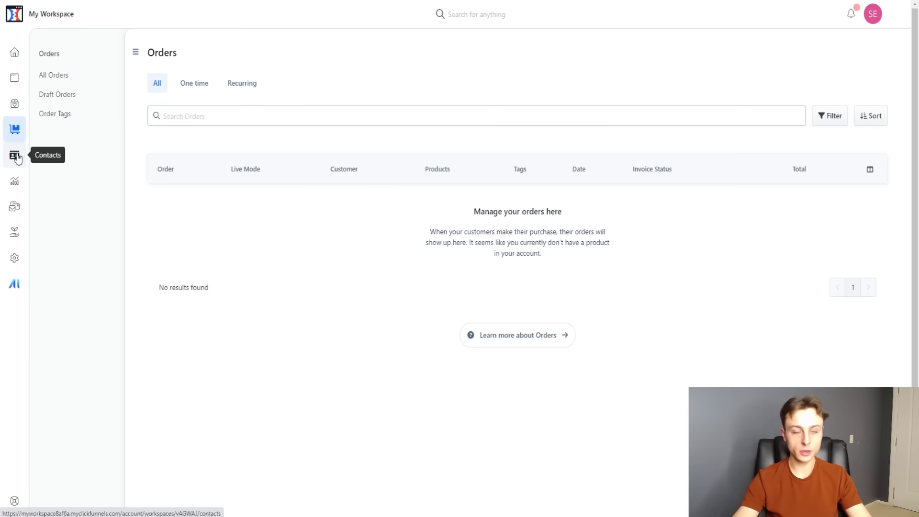
click(15, 156)
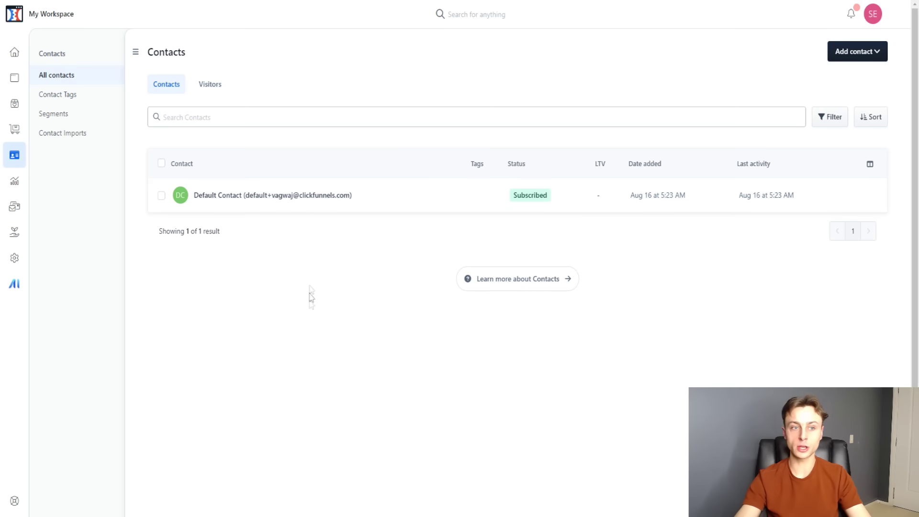
click(62, 99)
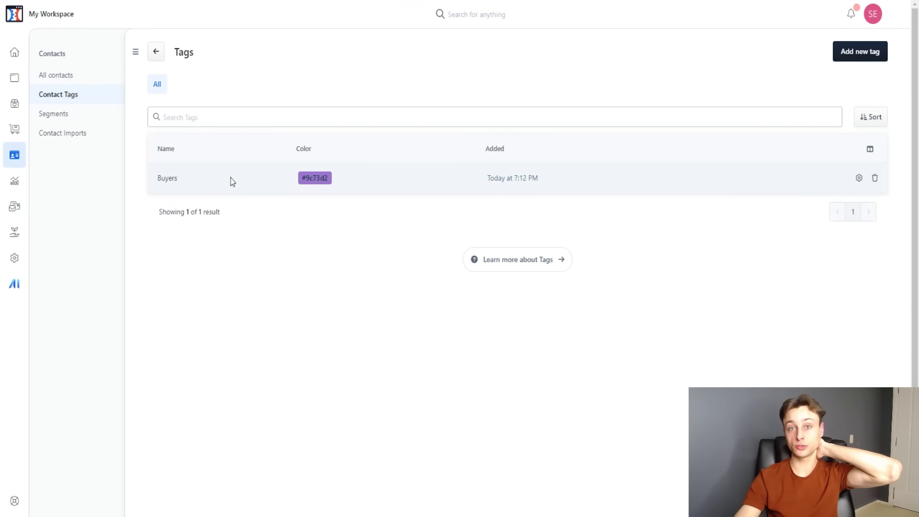
click(65, 117)
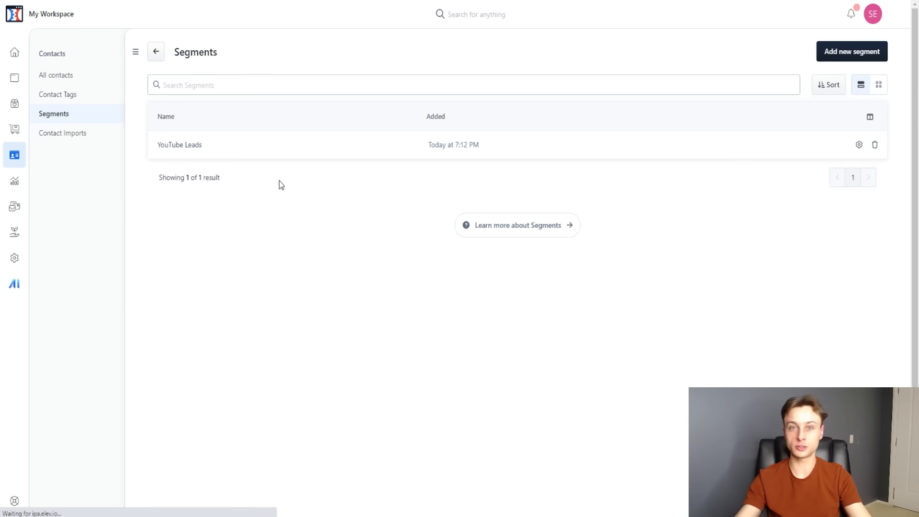
Review the YouTube Leads segment, then view the empty Contact Imports page
click(75, 139)
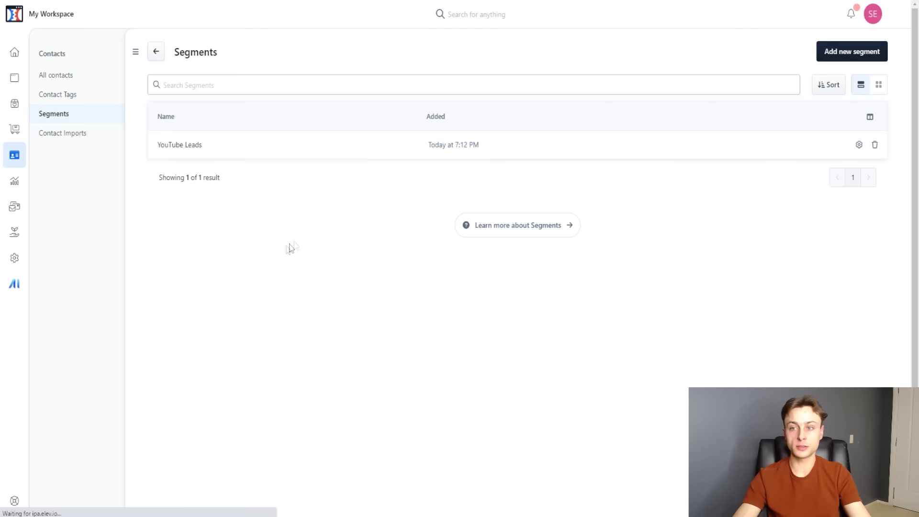
click(77, 138)
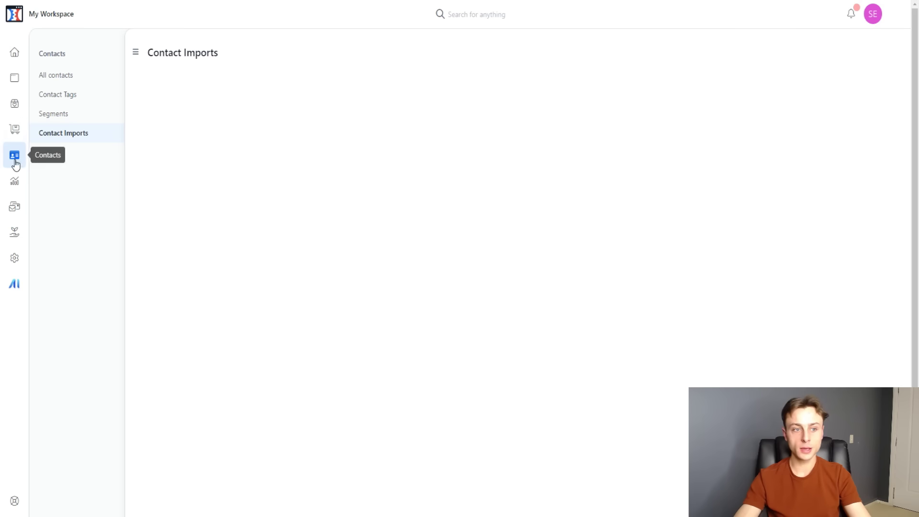
View the Analytics Overview (1 pageview, 0 opt-ins, 0 orders) and its All Funnels filter
click(15, 185)
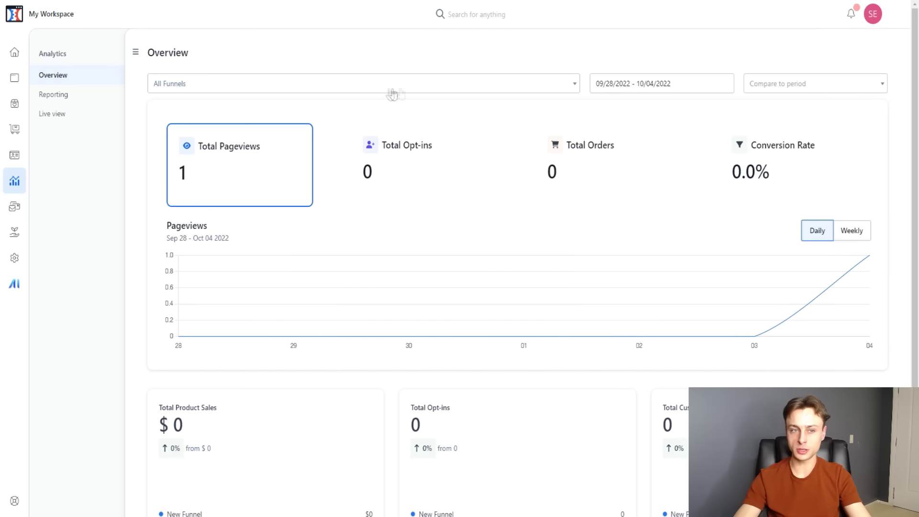
click(548, 84)
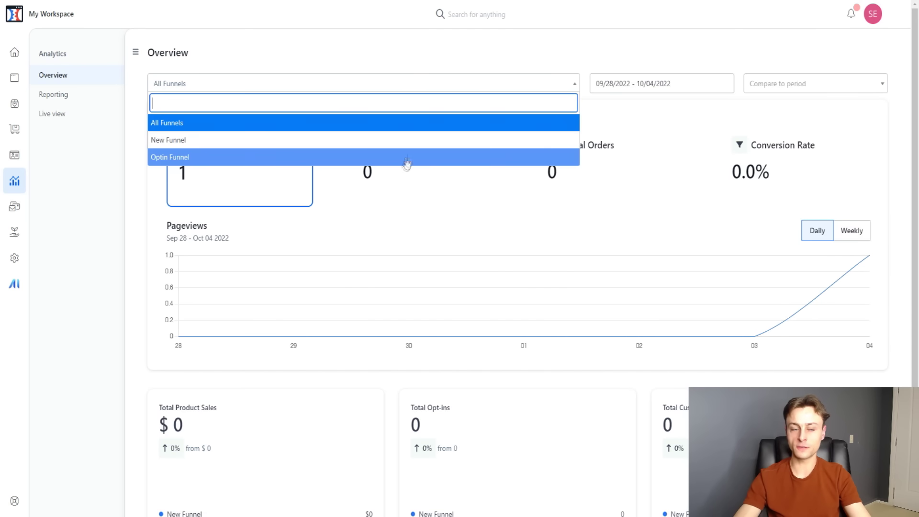
Check the date-range presets, then view the Reporting page with Sales, Pageviews and Opt-ins reports
click(643, 83)
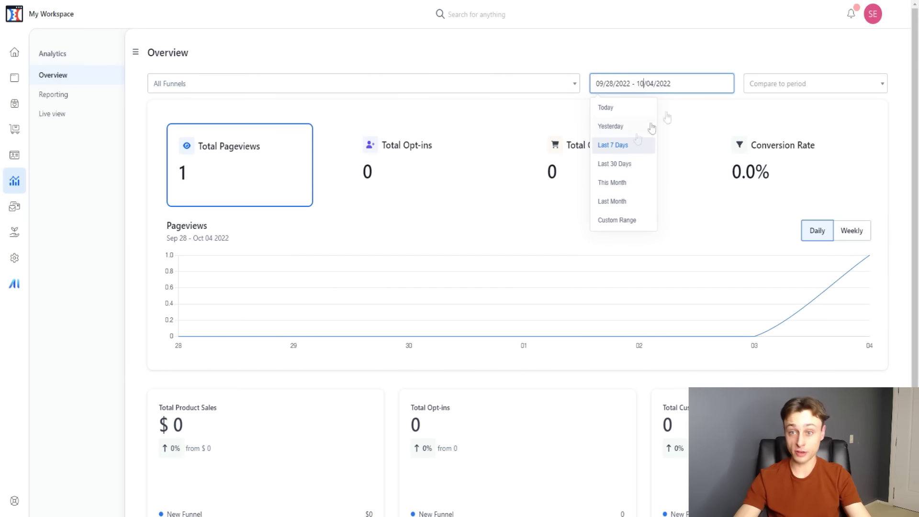
scroll(386, 300, down, 1)
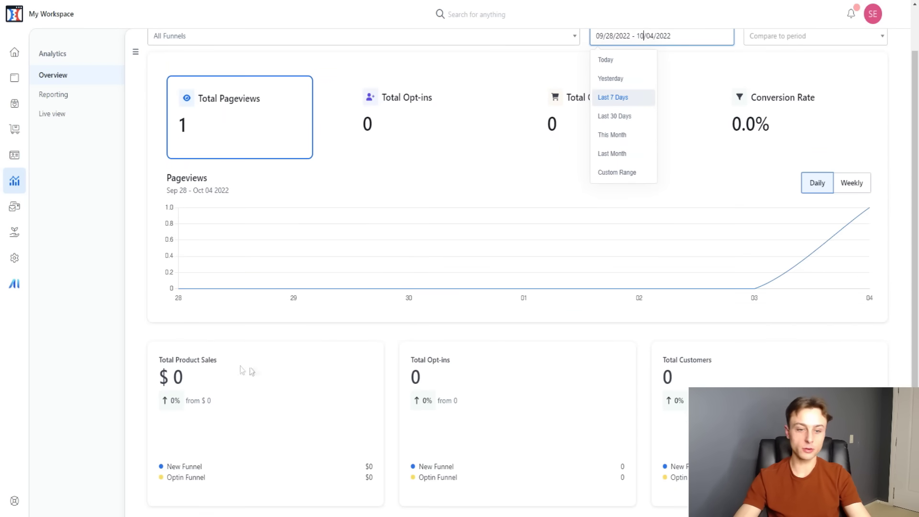
click(703, 360)
scroll(137, 182, up, 1)
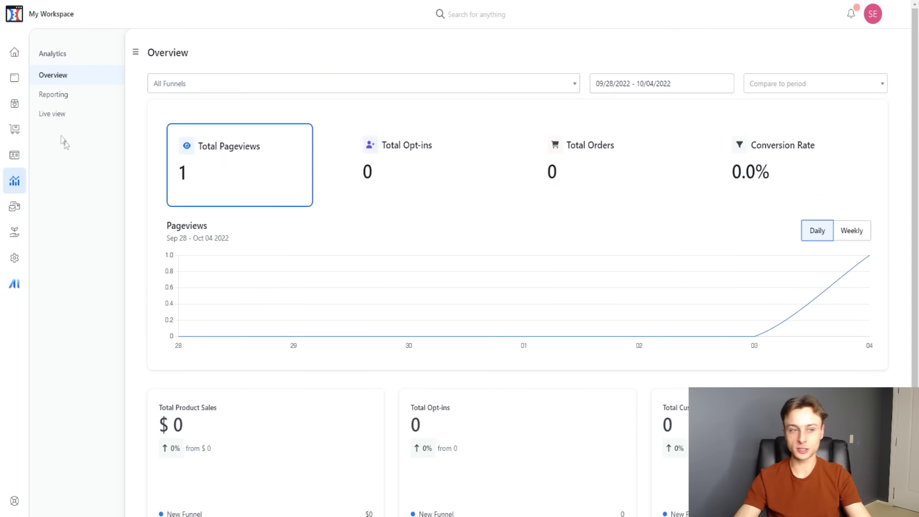
click(65, 96)
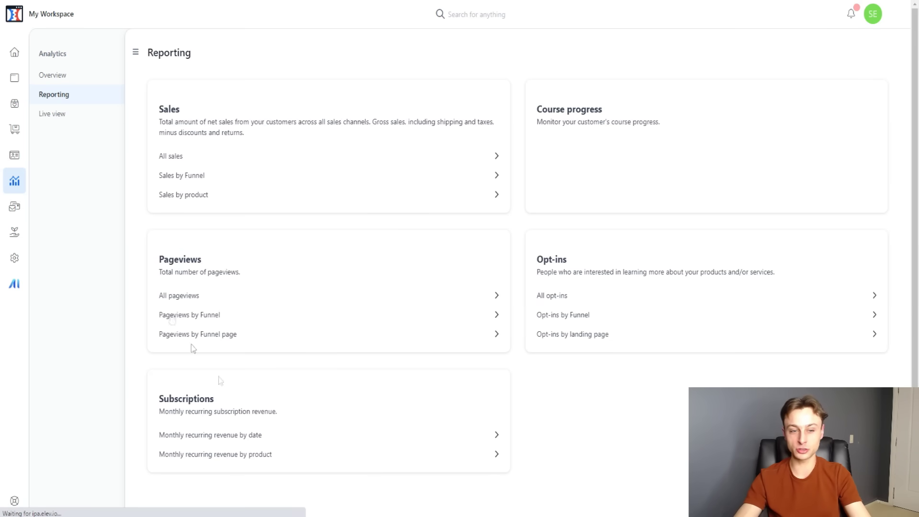
View the Live view event feed, then the Marketing settings with their missing-address warnings
click(75, 115)
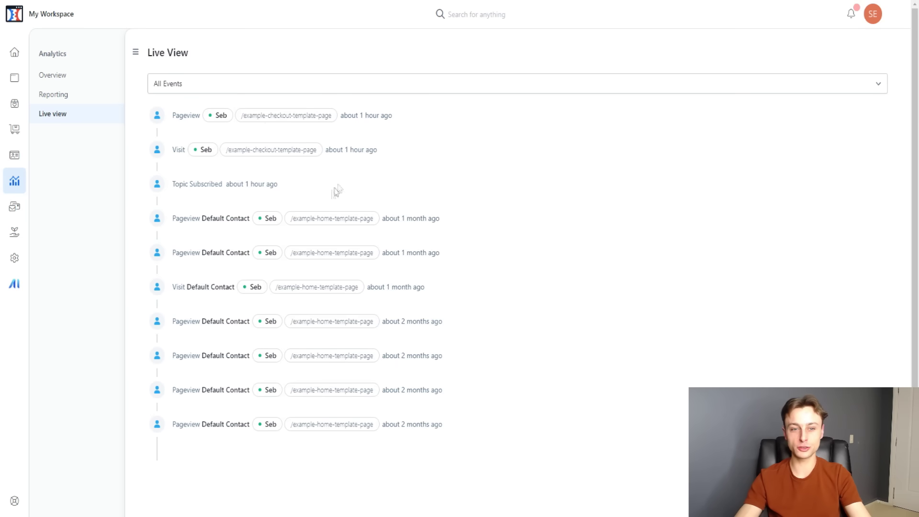
click(13, 208)
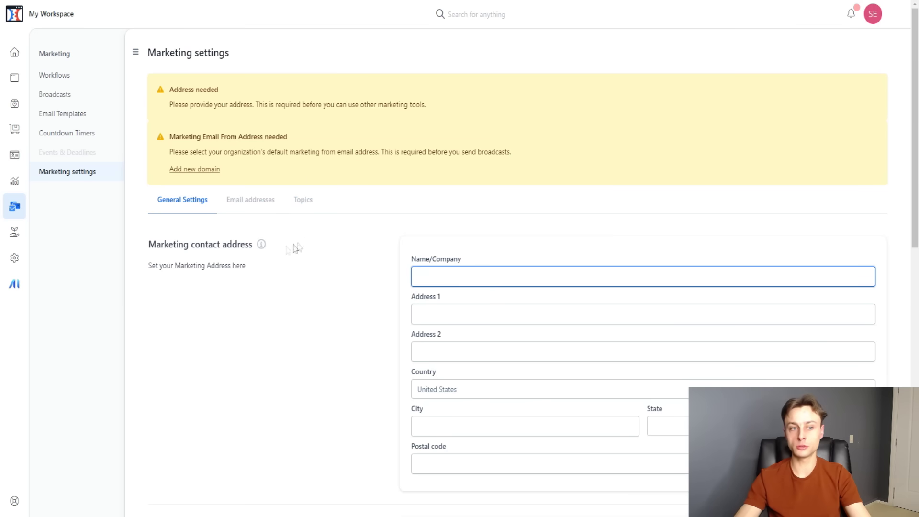
Glance at the email templates list, then go to Sales Opportunities and its first-pipeline prompt
click(66, 117)
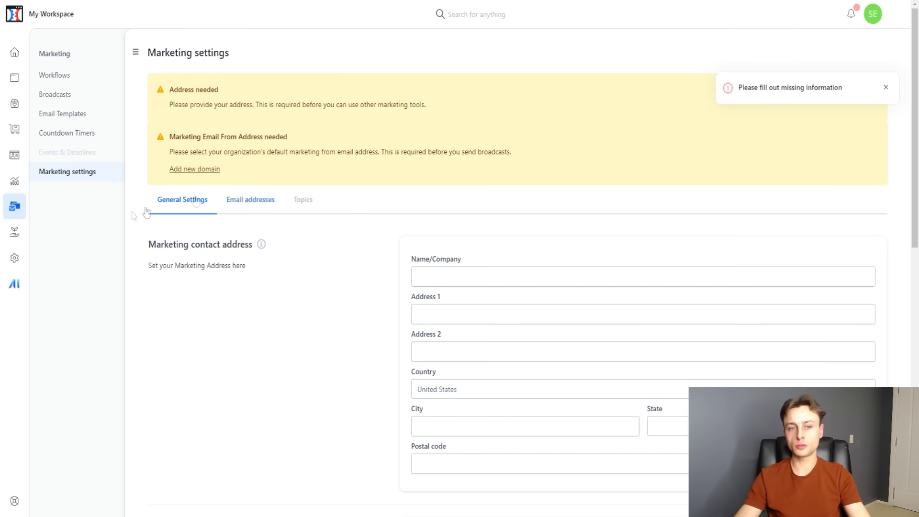
click(15, 233)
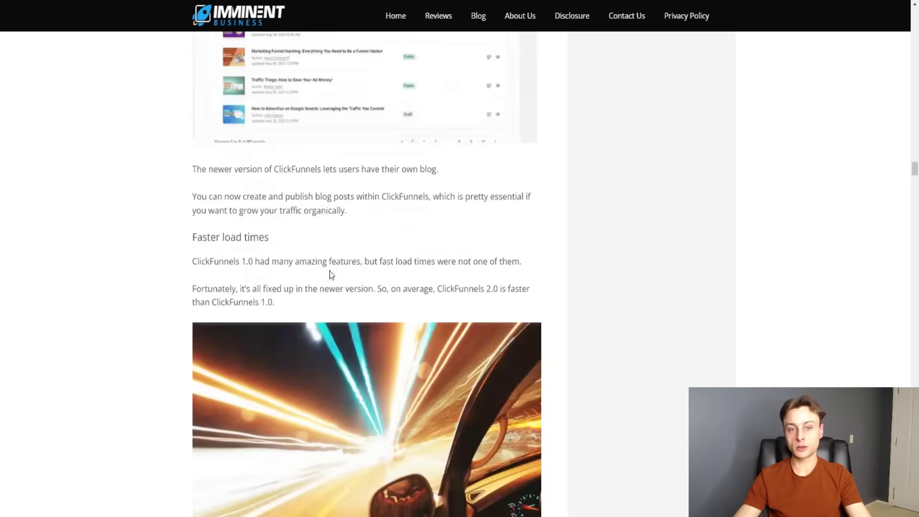
scroll(331, 274, up, 20)
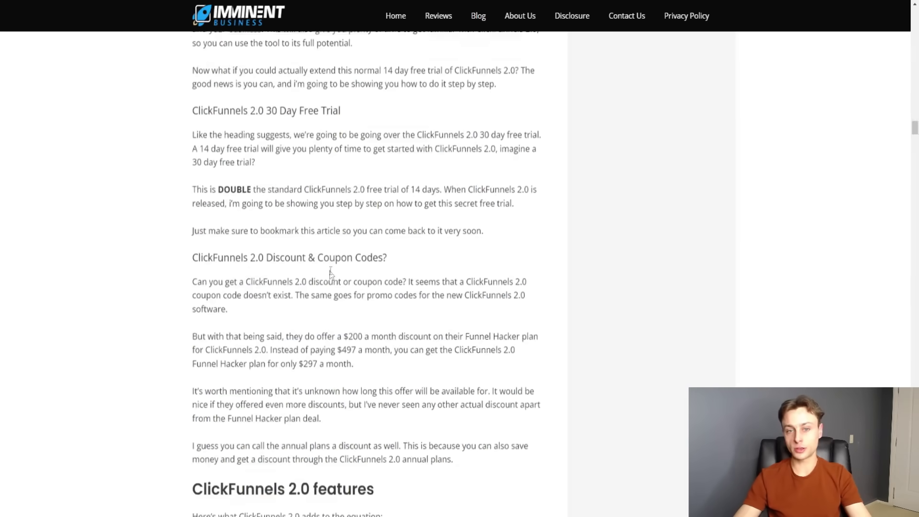
scroll(329, 274, up, 8)
scroll(194, 287, down, 6)
scroll(162, 232, up, 10)
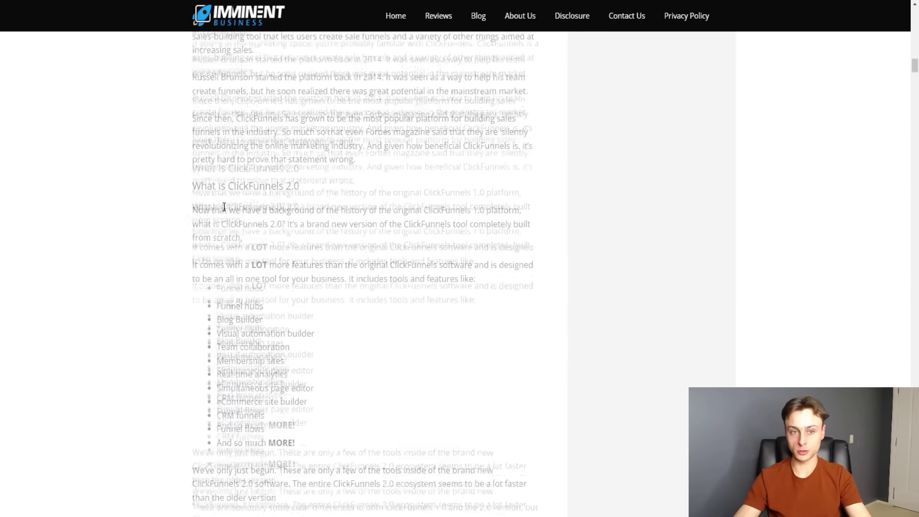
scroll(172, 239, down, 10)
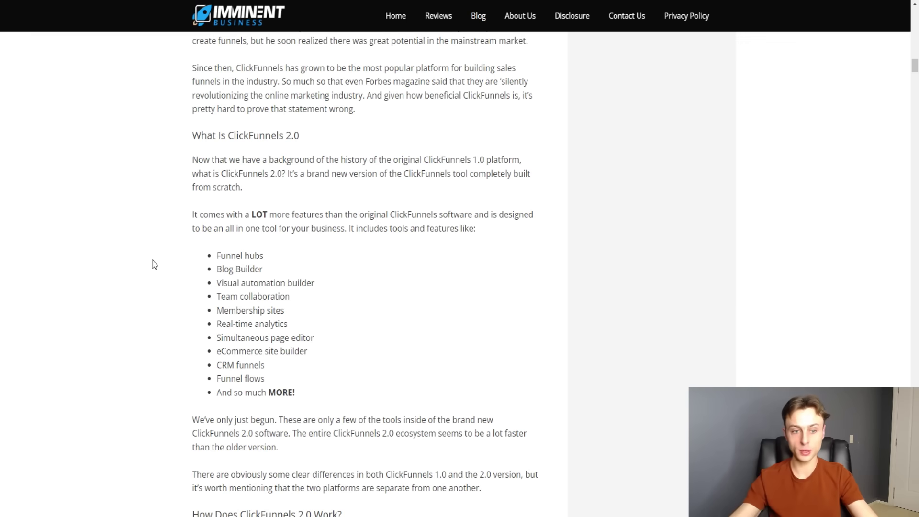
drag(216, 257, 322, 292)
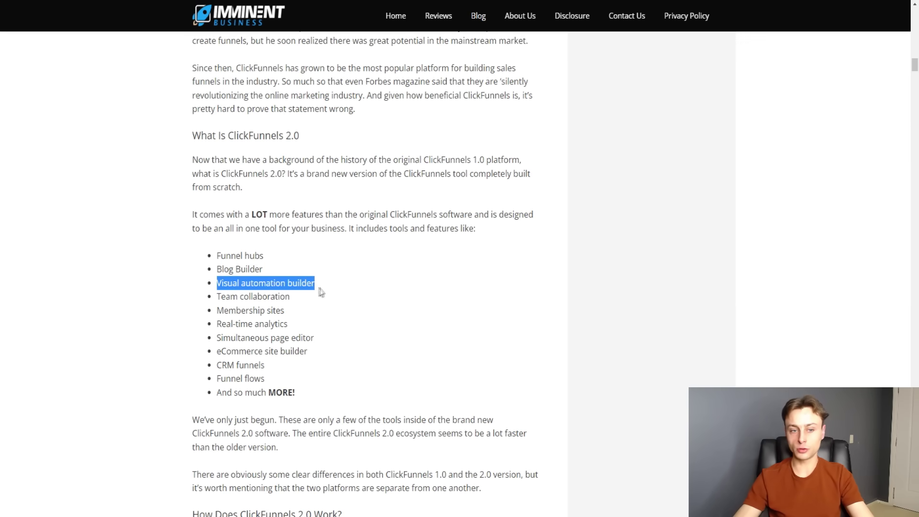
drag(219, 297, 294, 300)
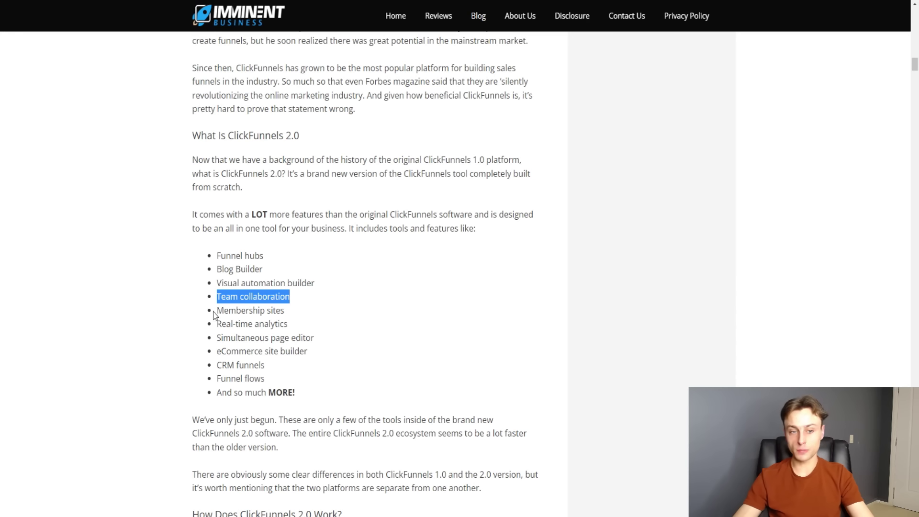
drag(215, 311, 287, 313)
drag(215, 324, 300, 326)
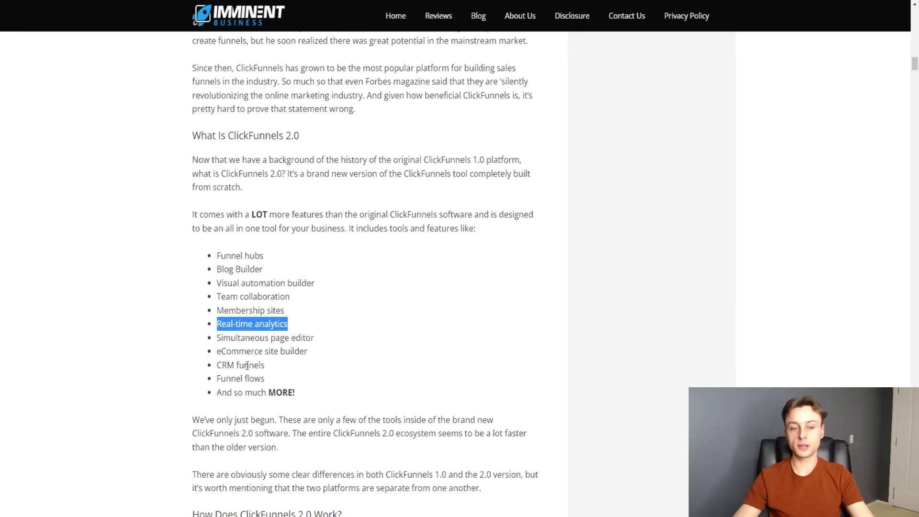
drag(218, 358, 315, 357)
drag(217, 378, 265, 379)
scroll(169, 284, down, 10)
scroll(168, 283, down, 15)
scroll(168, 282, up, 5)
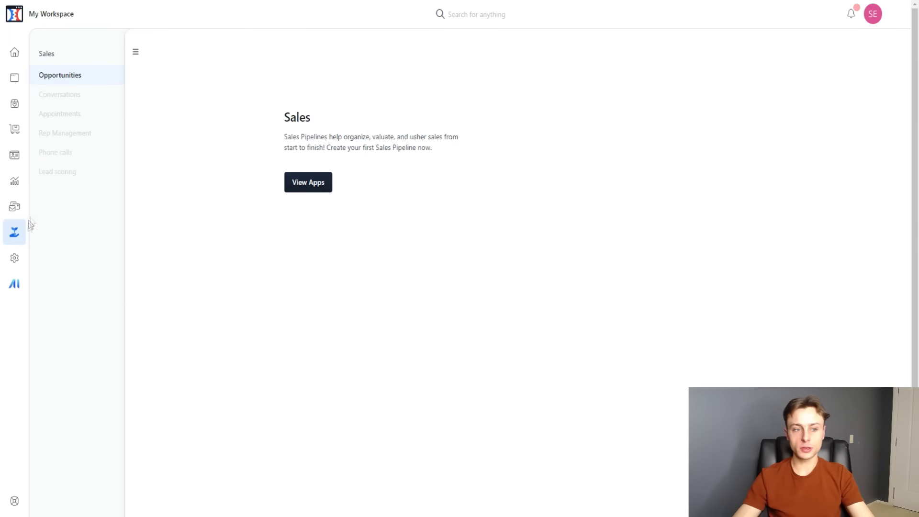
Scroll through the General workspace settings, then view Collaborators with its single Administrator
click(16, 258)
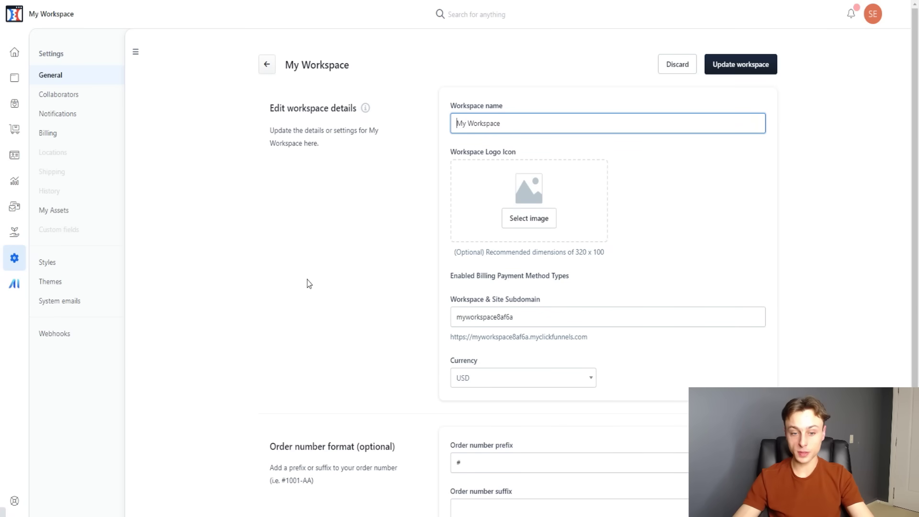
scroll(314, 209, down, 3)
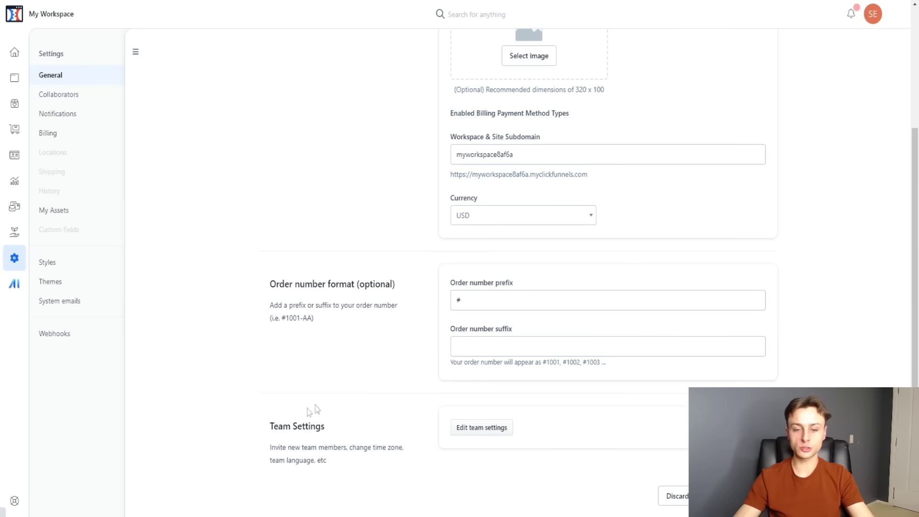
click(68, 102)
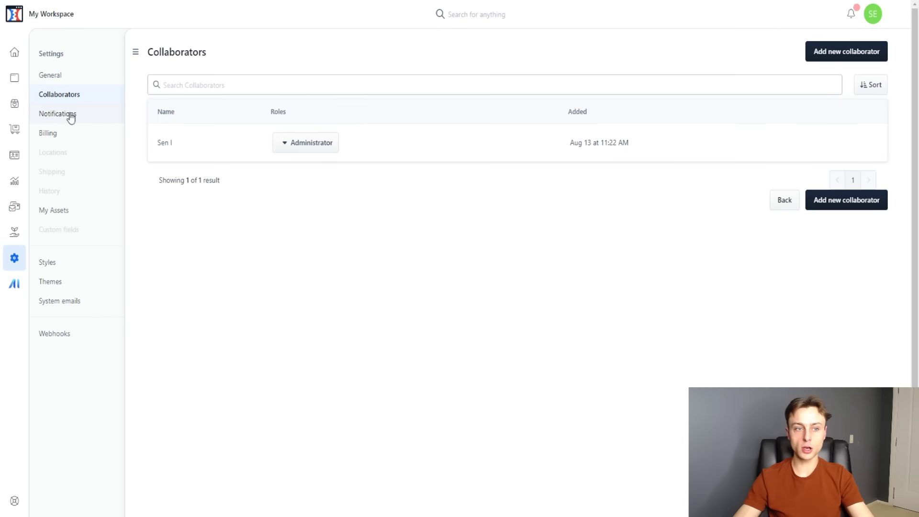
Visit Billing and the My Assets Videos tab, then go to Styles and start a new style
click(62, 136)
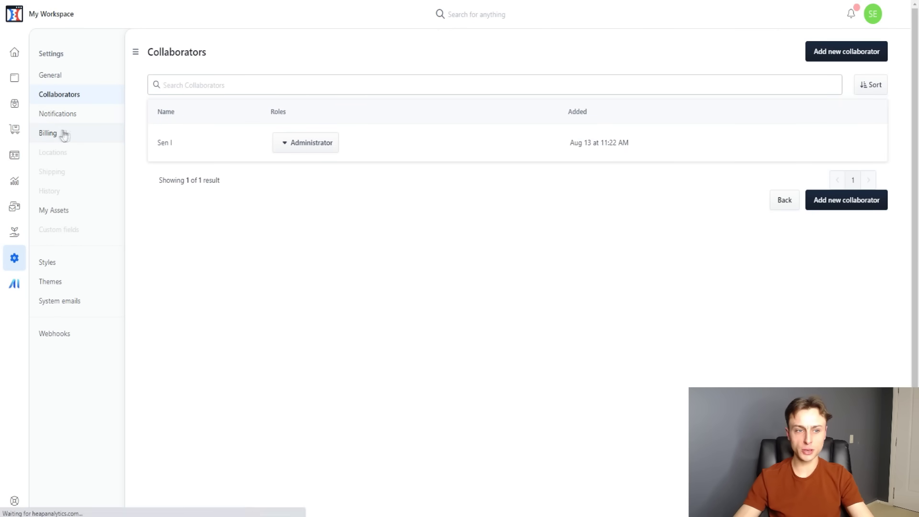
click(77, 214)
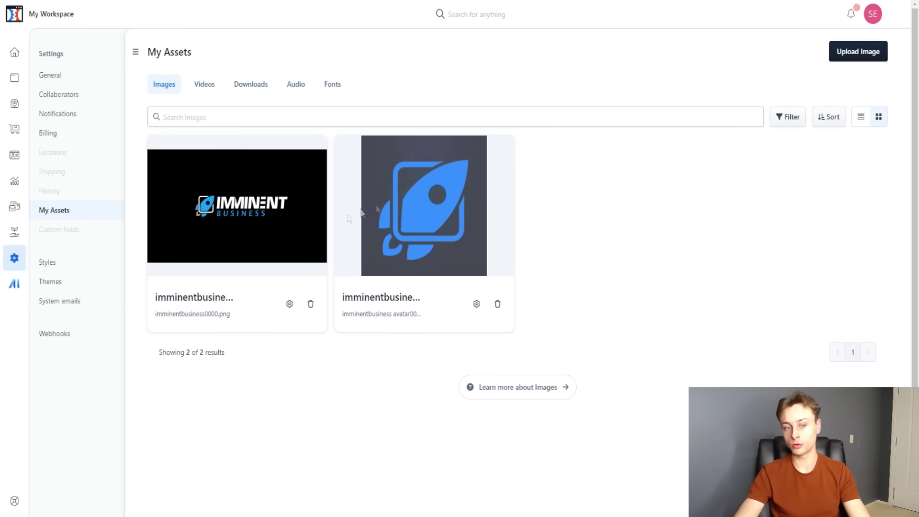
click(201, 89)
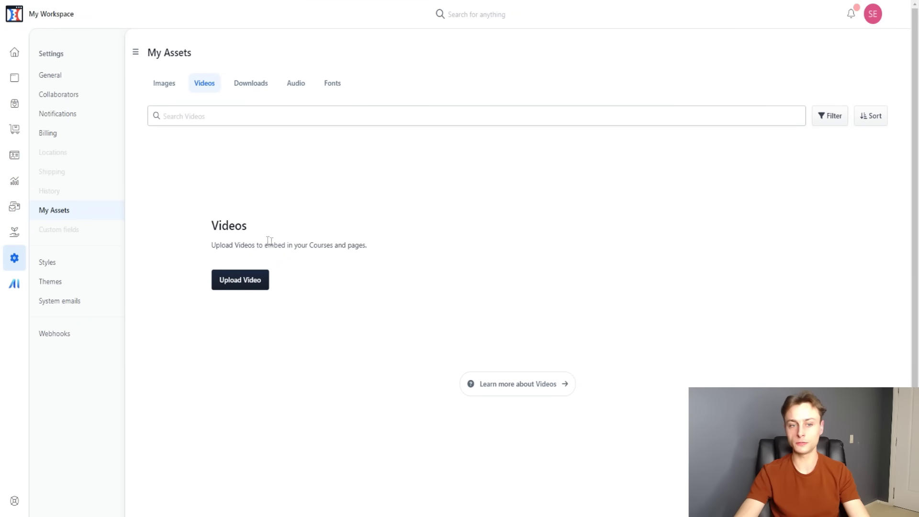
drag(280, 246, 336, 243)
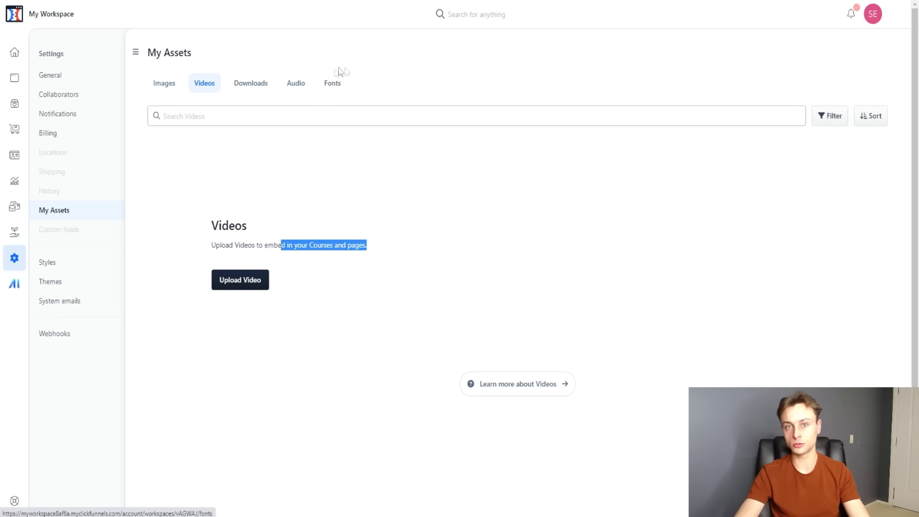
click(72, 263)
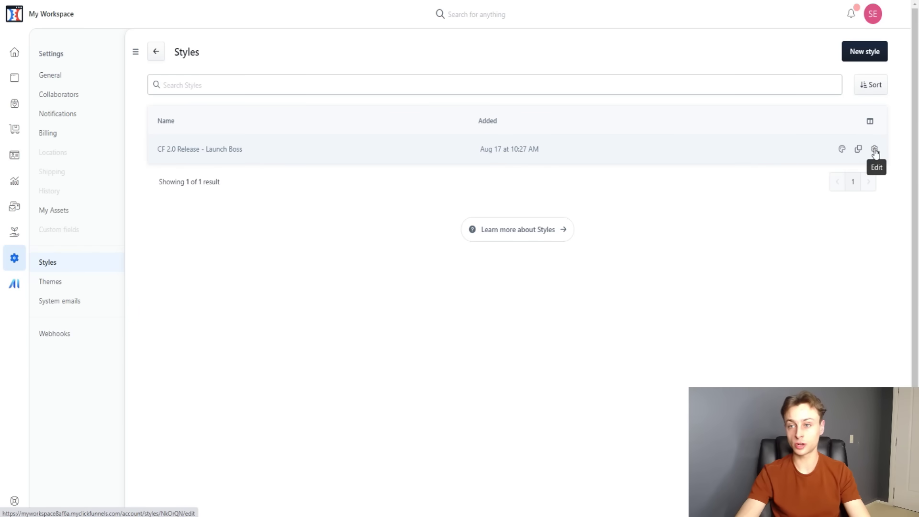
click(859, 53)
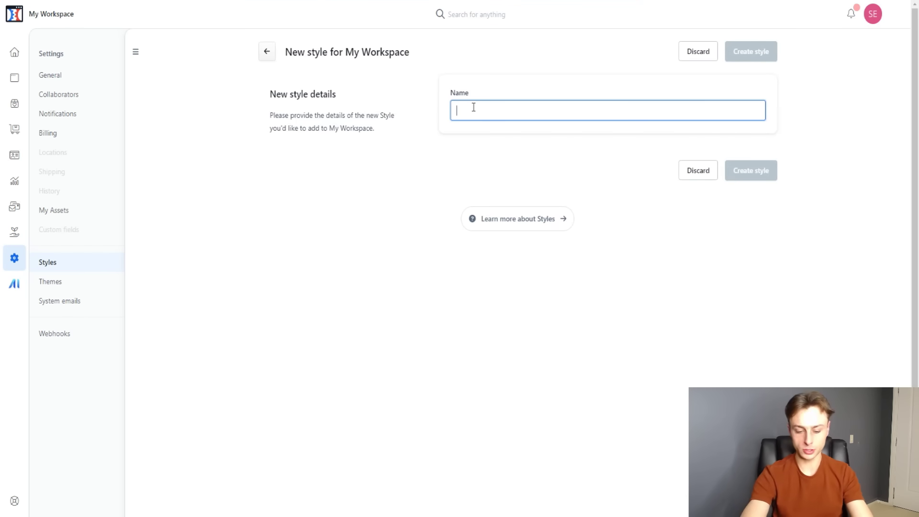
Create a style named 'Test for video', then view the Themes list with its one theme
text(Test f)
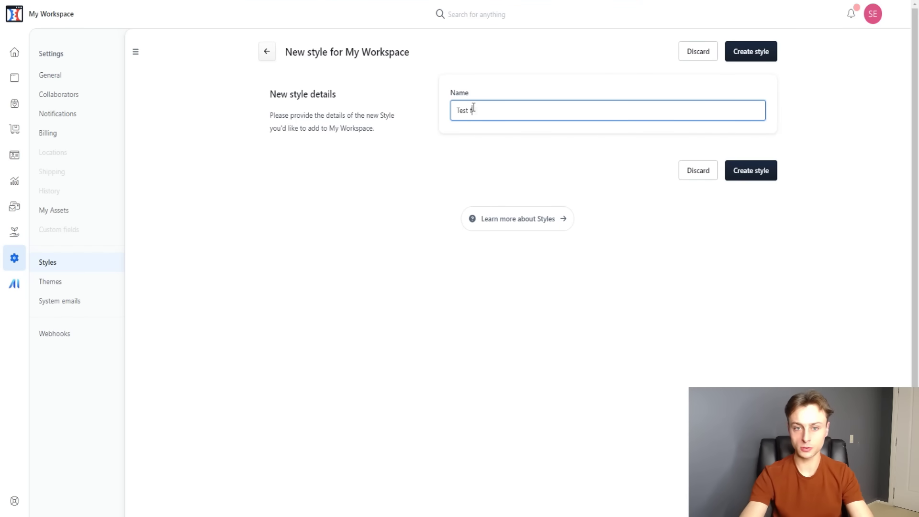
text(eaor video)
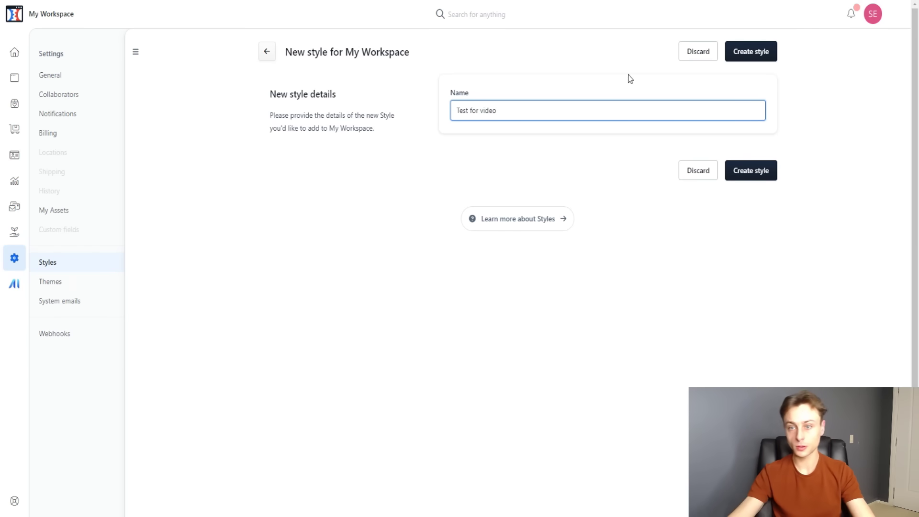
click(759, 172)
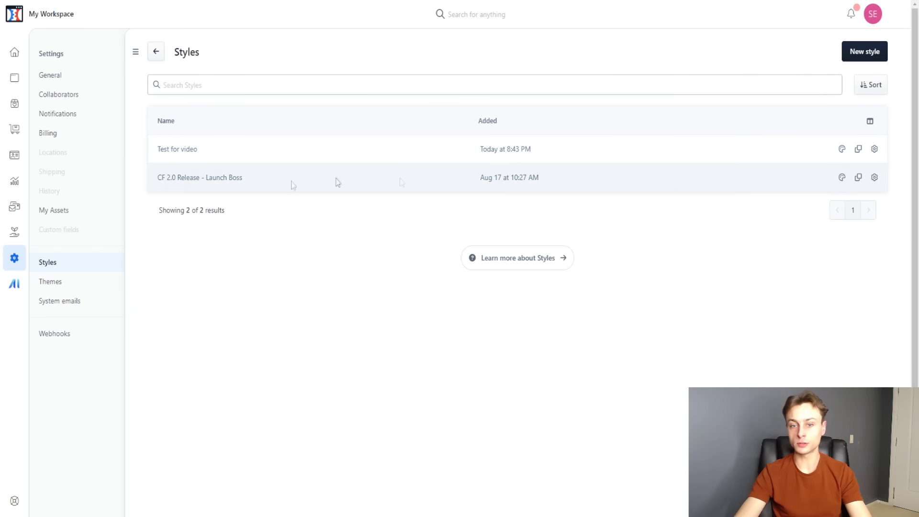
click(60, 284)
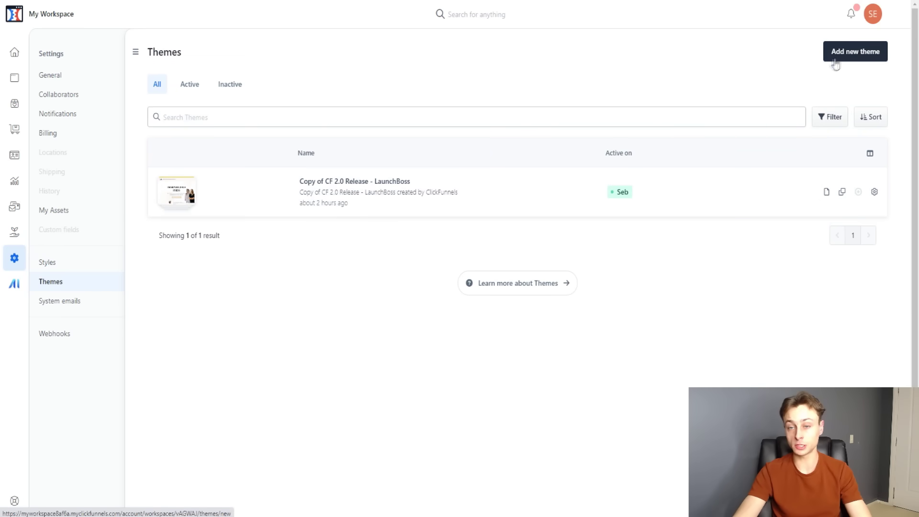
Review the default Affiliate system emails, then go to the PaymentsAI signup page
click(67, 307)
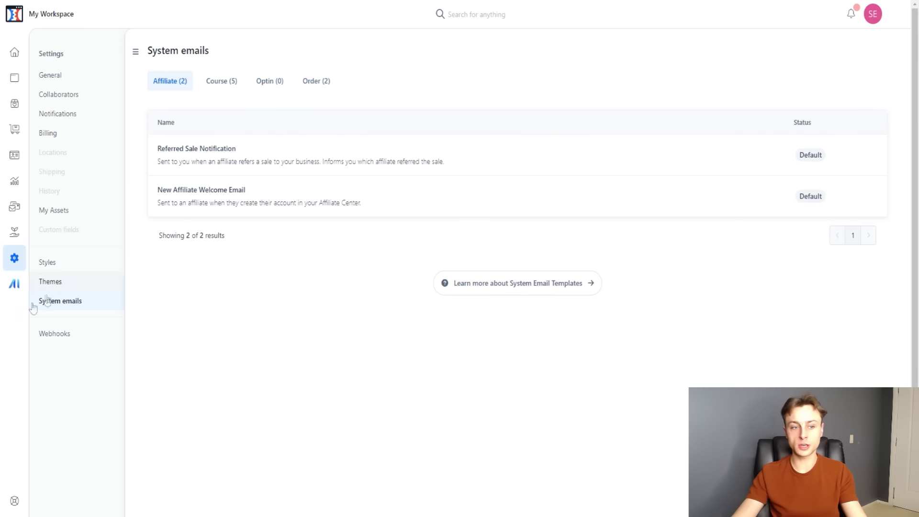
click(14, 284)
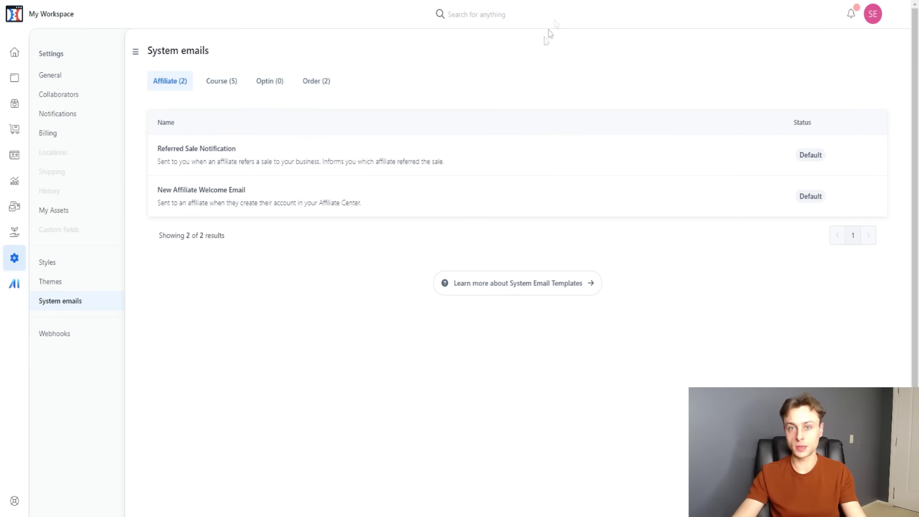